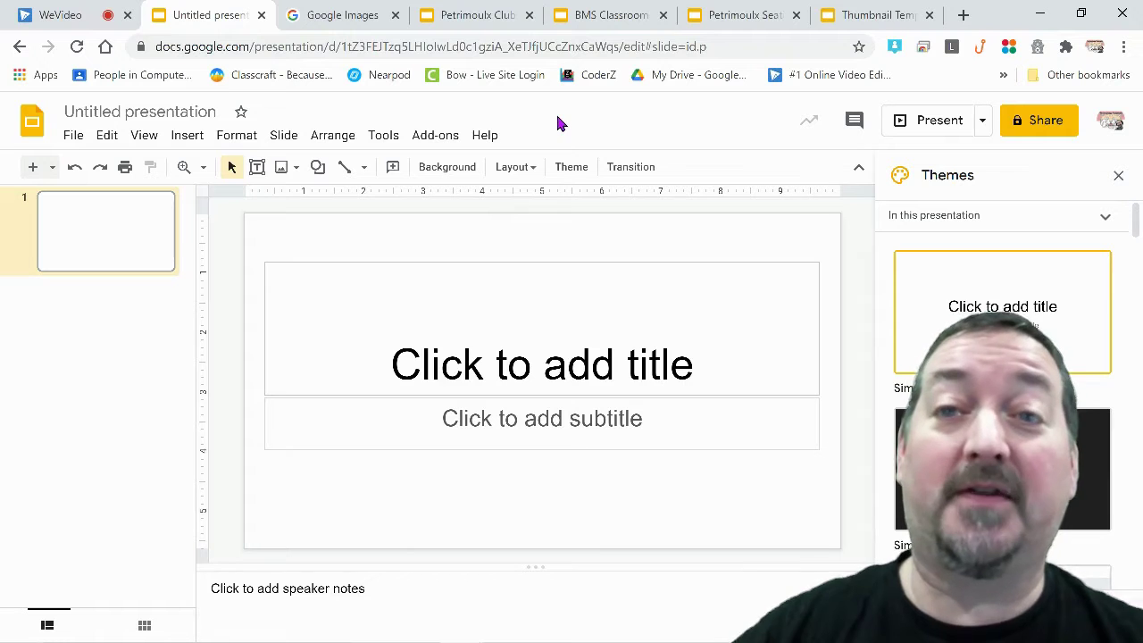
- Set the presentation's page size to a custom landscape format of 11 × 8.5 inches
{"action": "left_click", "coordinate": [71, 140]}
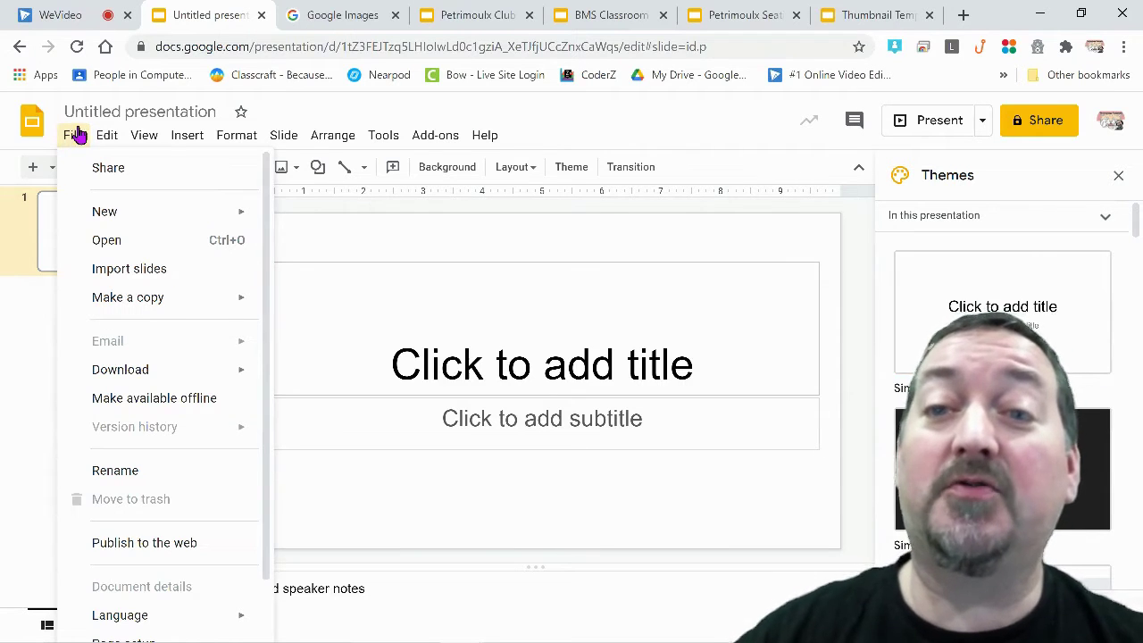
{"action": "scroll", "coordinate": [116, 420], "scroll_direction": "down", "scroll_amount": 1}
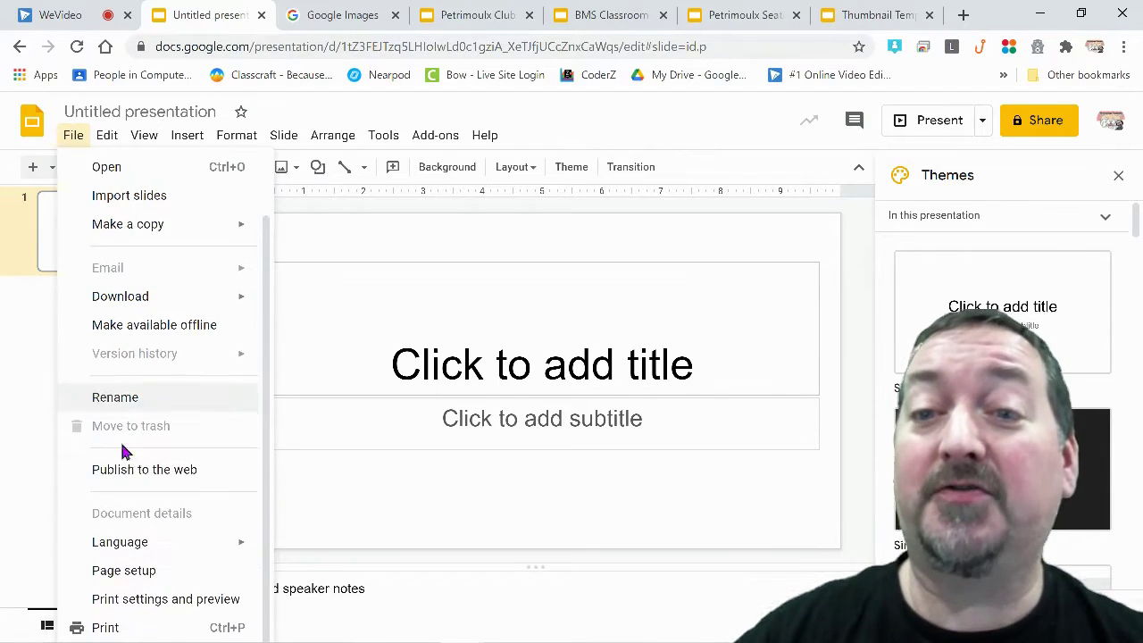
{"action": "left_click", "coordinate": [134, 571]}
{"action": "left_click", "coordinate": [563, 353]}
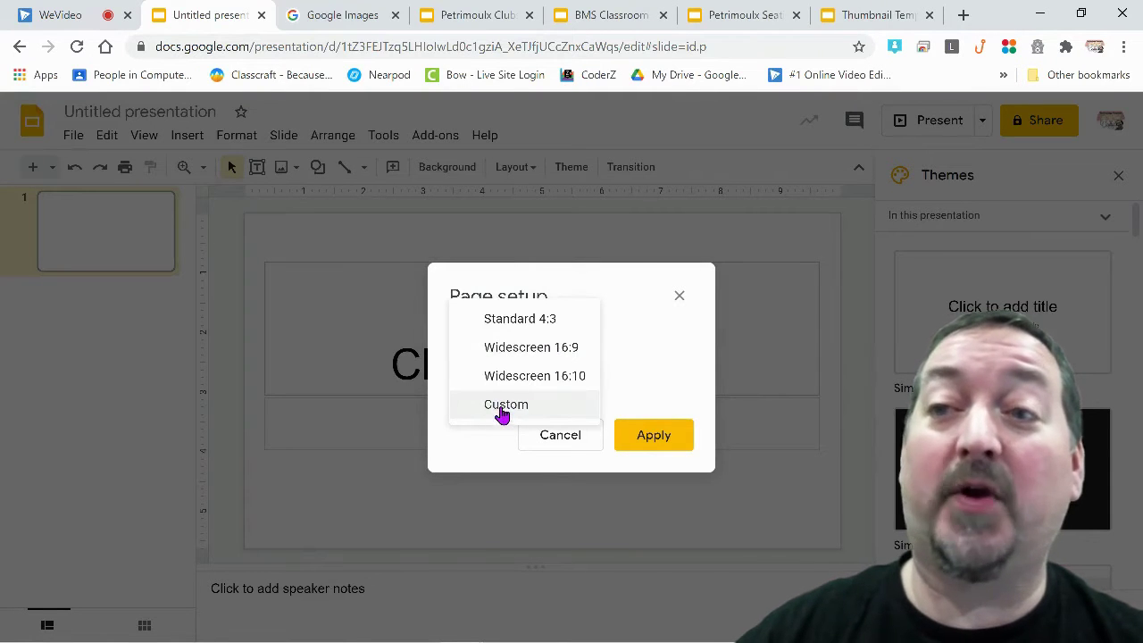
{"action": "left_click", "coordinate": [503, 409]}
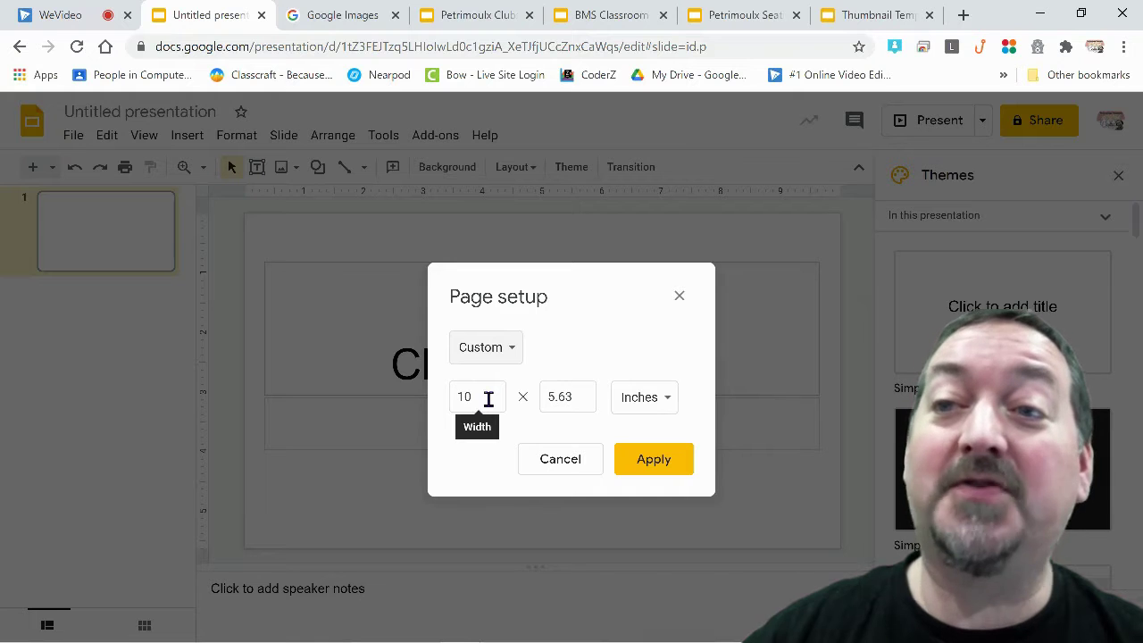
{"action": "left_click_drag", "start_coordinate": [489, 399], "coordinate": [401, 411]}
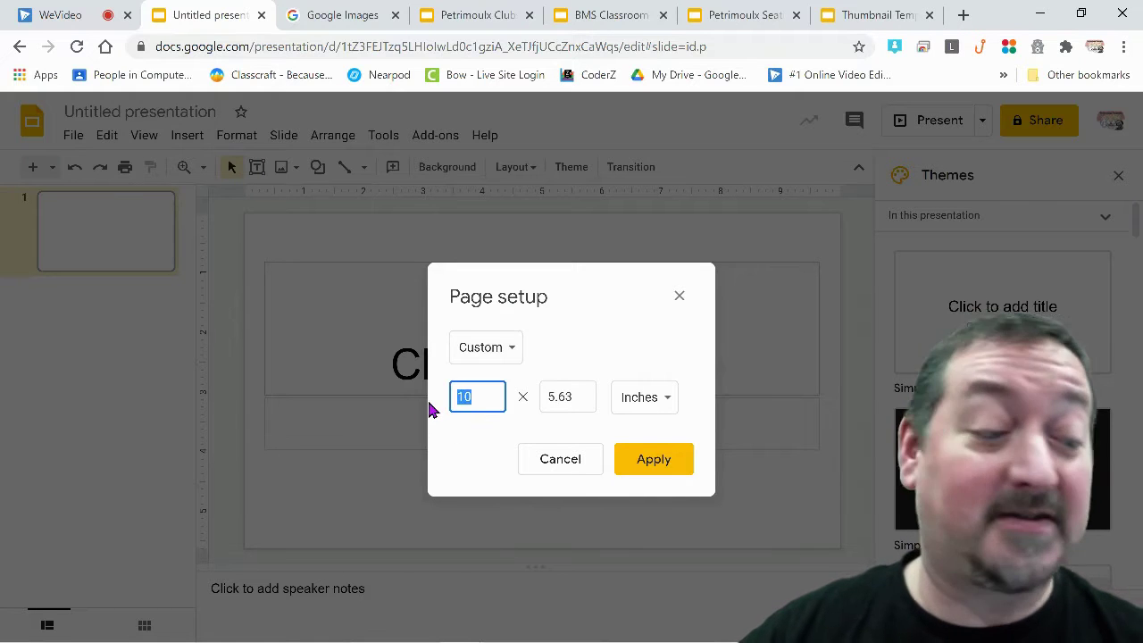
{"action": "type", "text": "11"}
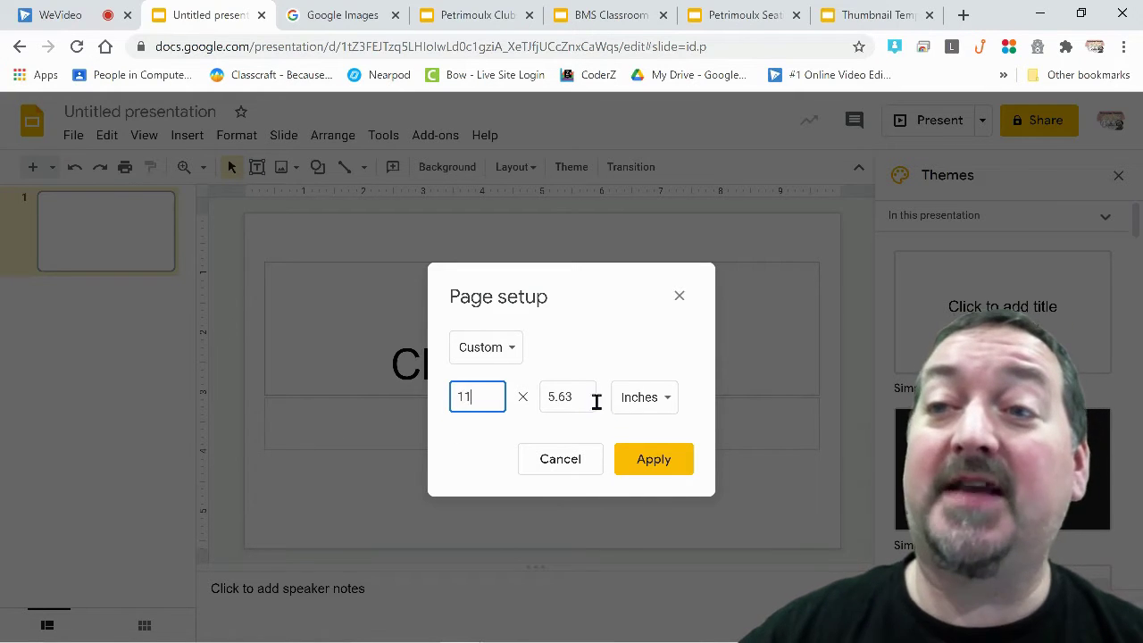
{"action": "left_click_drag", "start_coordinate": [588, 399], "coordinate": [496, 400]}
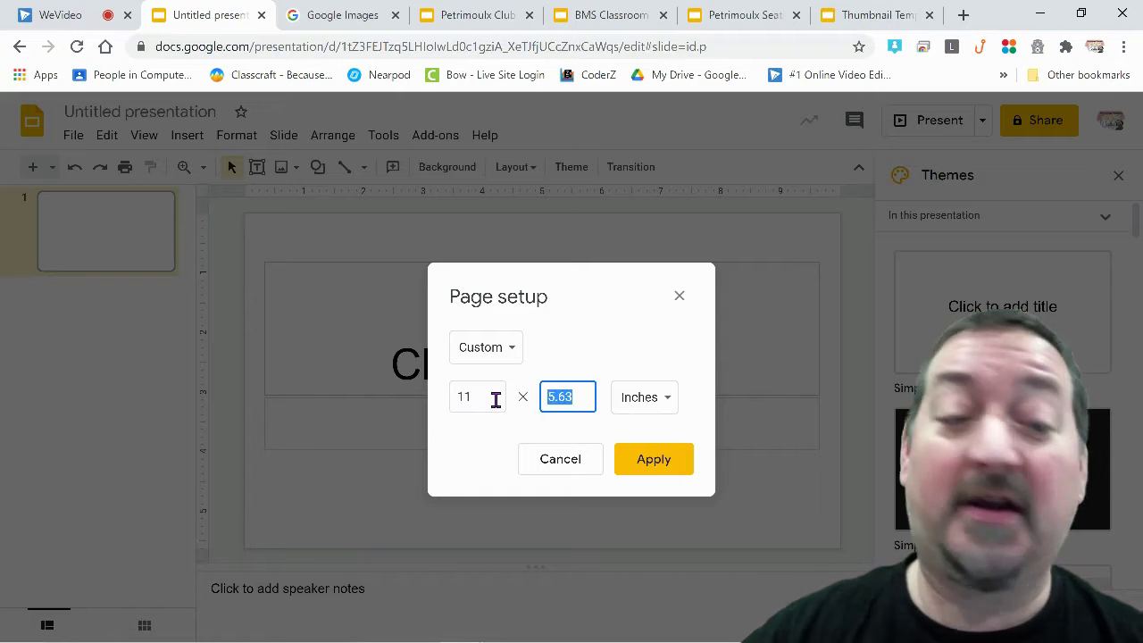
{"action": "type", "text": "8.5"}
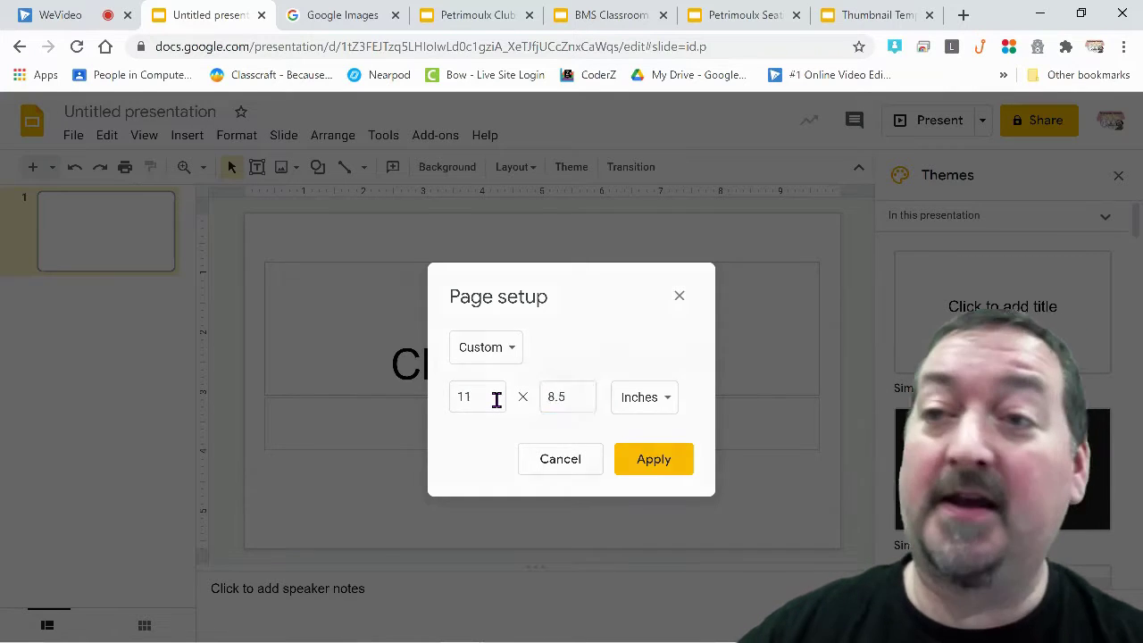
{"action": "key", "text": "Return"}
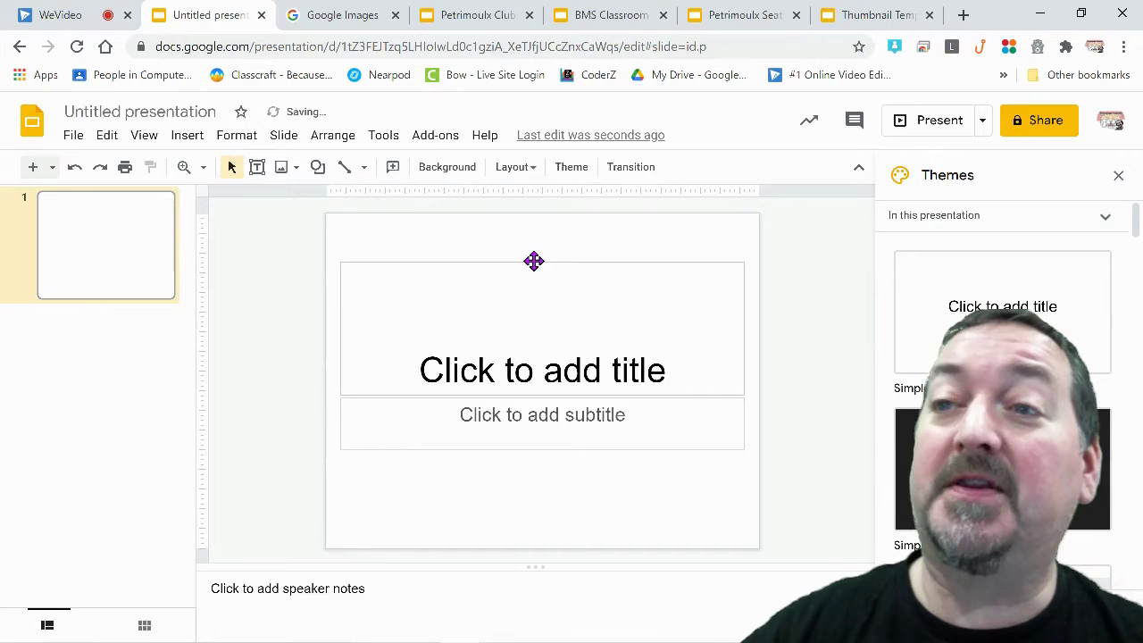
- Delete the title and subtitle placeholders so the slide is blank
{"action": "left_click", "coordinate": [534, 264]}
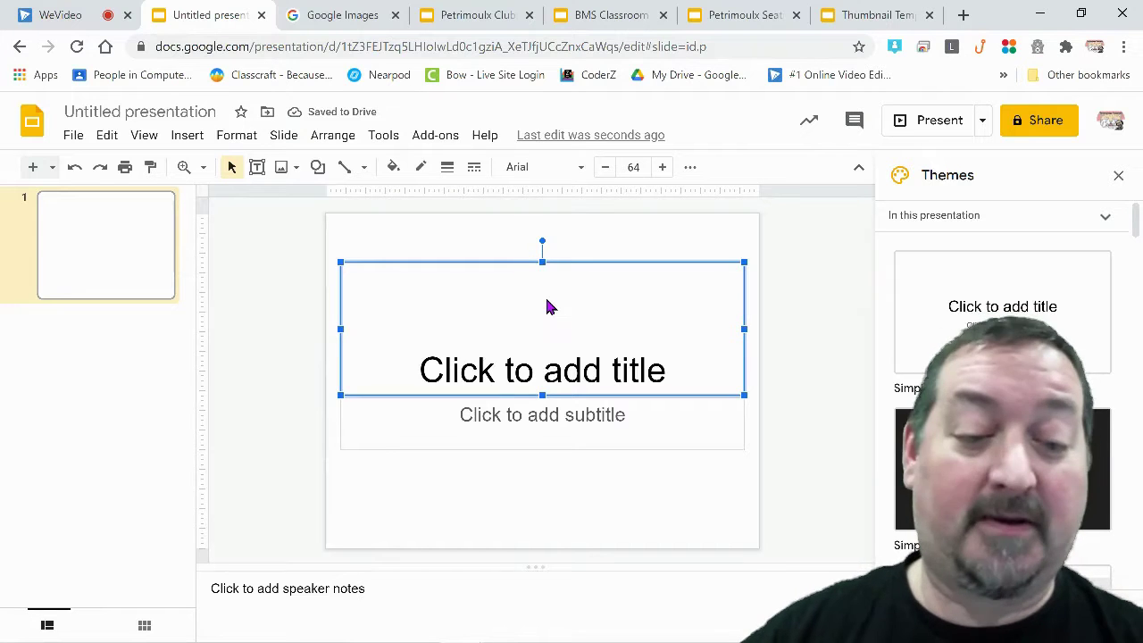
{"action": "key", "text": "Delete"}
{"action": "left_click", "coordinate": [551, 402]}
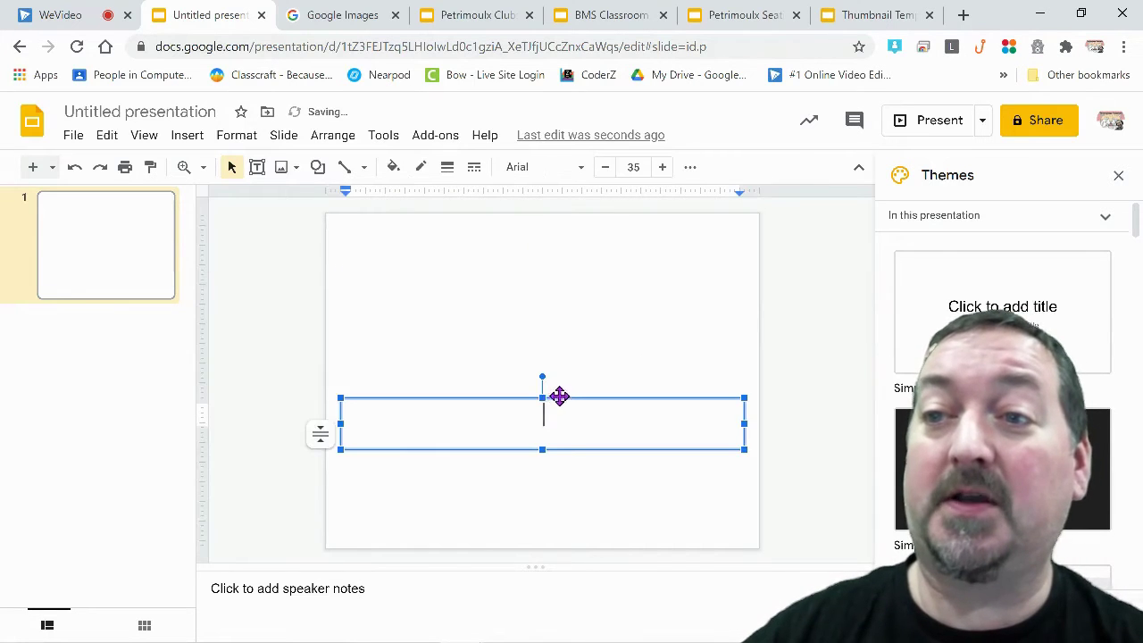
{"action": "key", "text": "Escape"}
{"action": "key", "text": "Escape"}
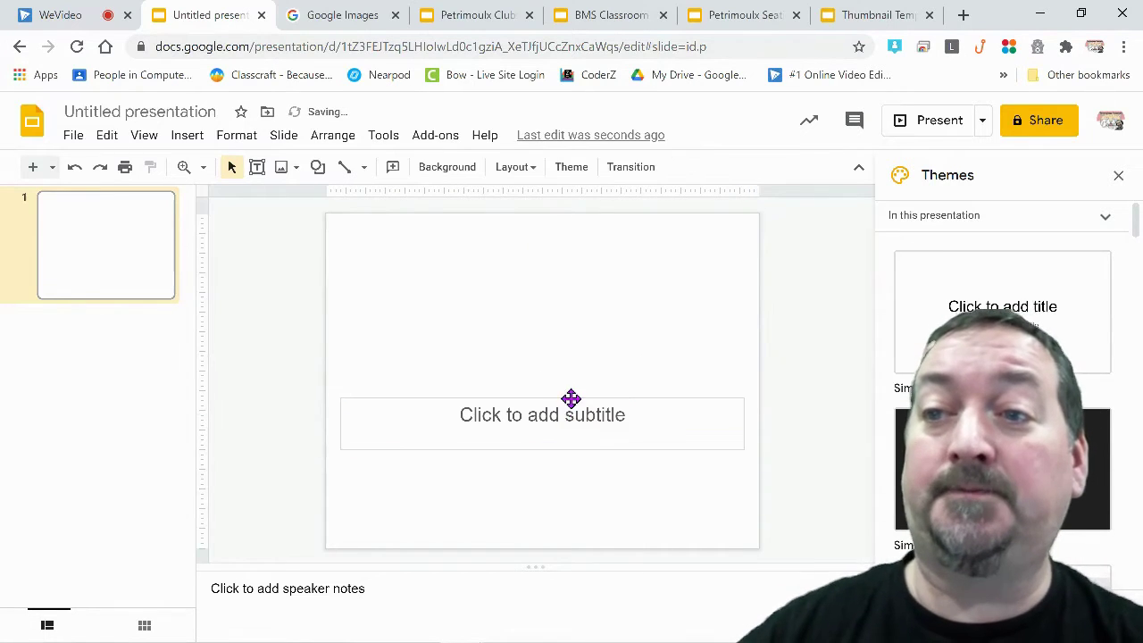
{"action": "left_click", "coordinate": [571, 400]}
{"action": "key", "text": "Delete"}
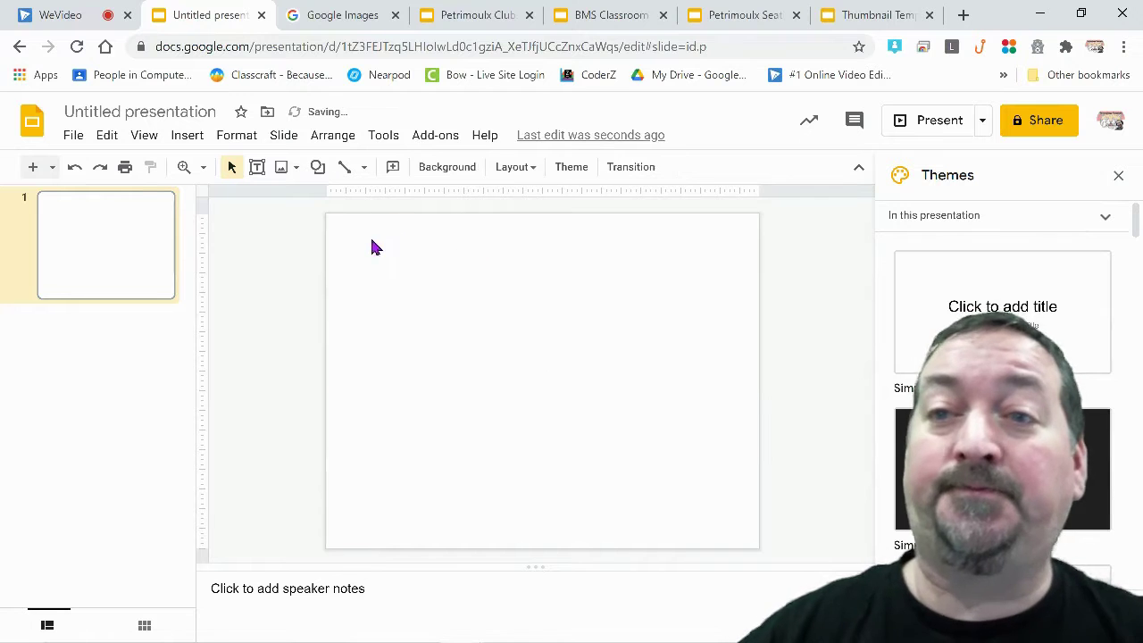
- Change the custom page size to a portrait format of 8.5 × 11 inches
{"action": "left_click", "coordinate": [74, 136]}
{"action": "scroll", "coordinate": [139, 545], "scroll_direction": "down", "scroll_amount": 1}
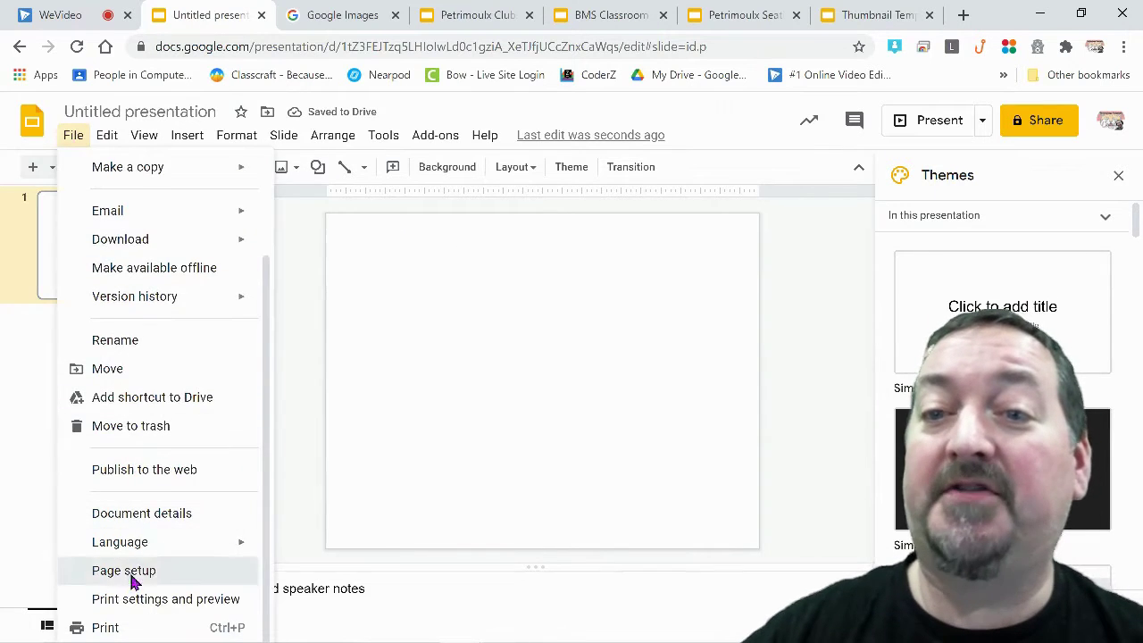
{"action": "left_click", "coordinate": [125, 570]}
{"action": "double_click", "coordinate": [483, 389]}
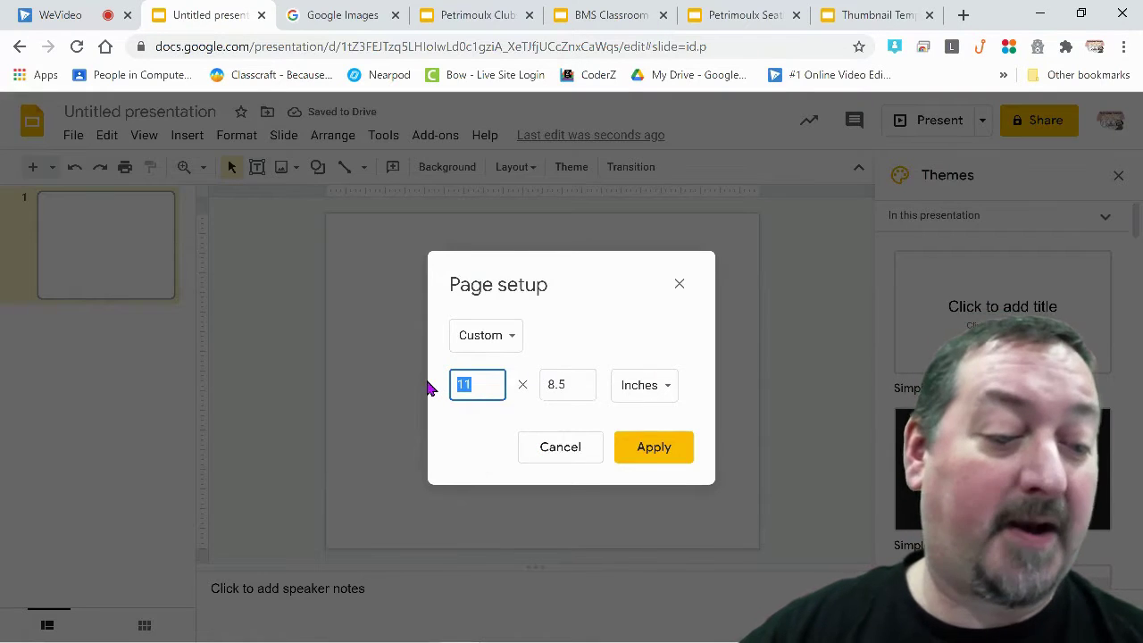
{"action": "type", "text": "8.5"}
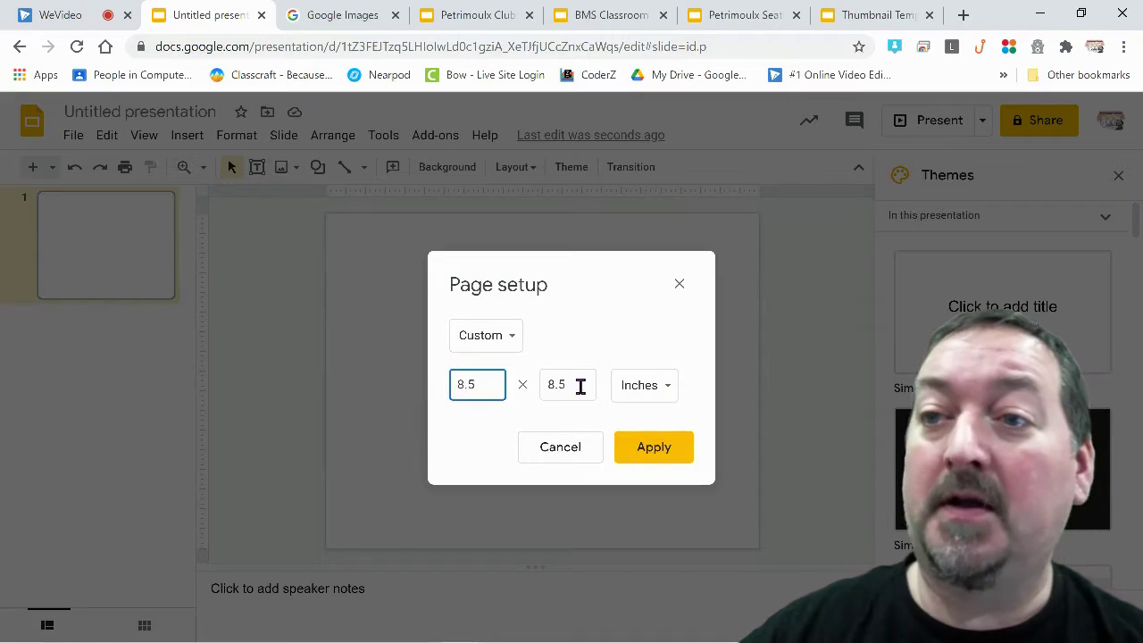
{"action": "key", "text": "Tab"}
{"action": "type", "text": "11"}
{"action": "left_click", "coordinate": [653, 446]}
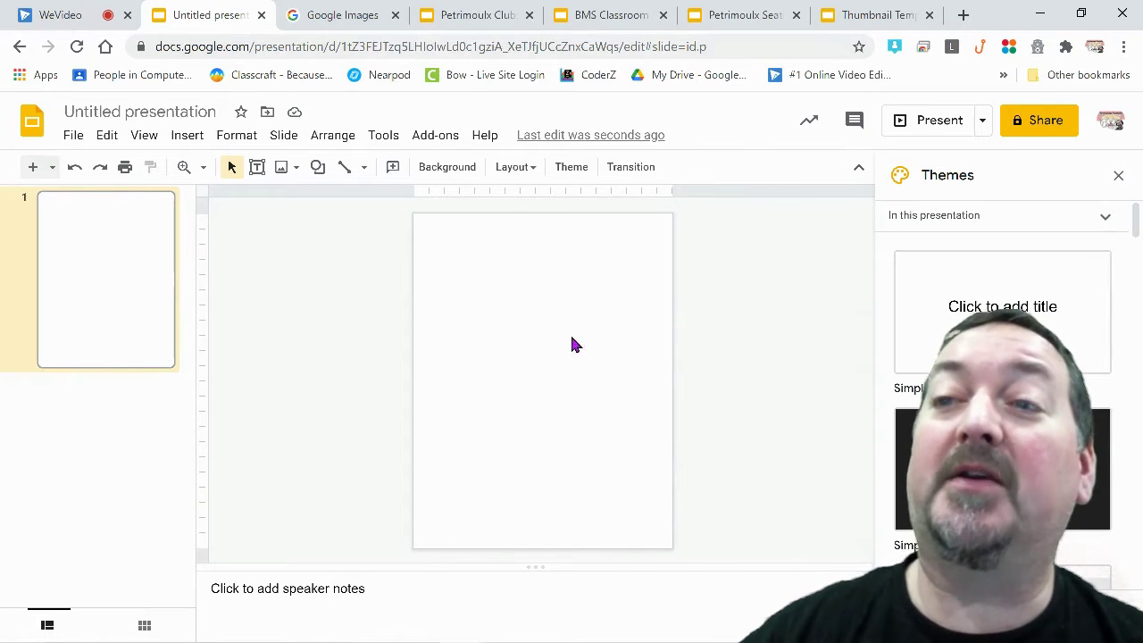
- Switch to the clubs certificates presentation and look through its Computer Club and Coding Club certificate slides
{"action": "left_click", "coordinate": [465, 24]}
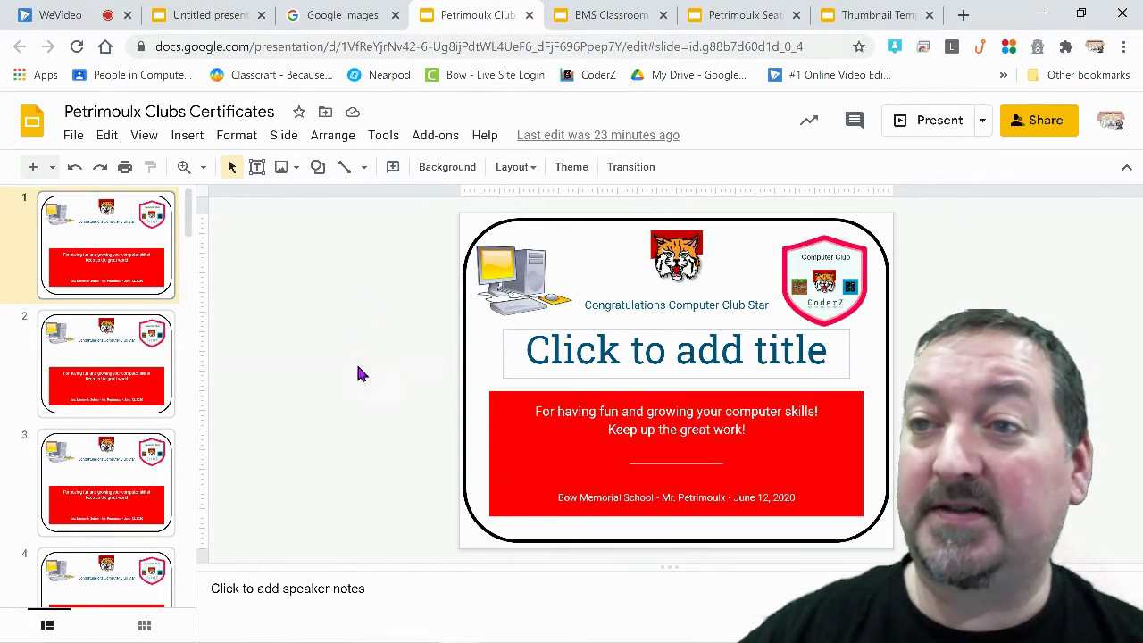
{"action": "scroll", "coordinate": [143, 411], "scroll_direction": "down", "scroll_amount": 8}
{"action": "scroll", "coordinate": [137, 424], "scroll_direction": "down", "scroll_amount": 15}
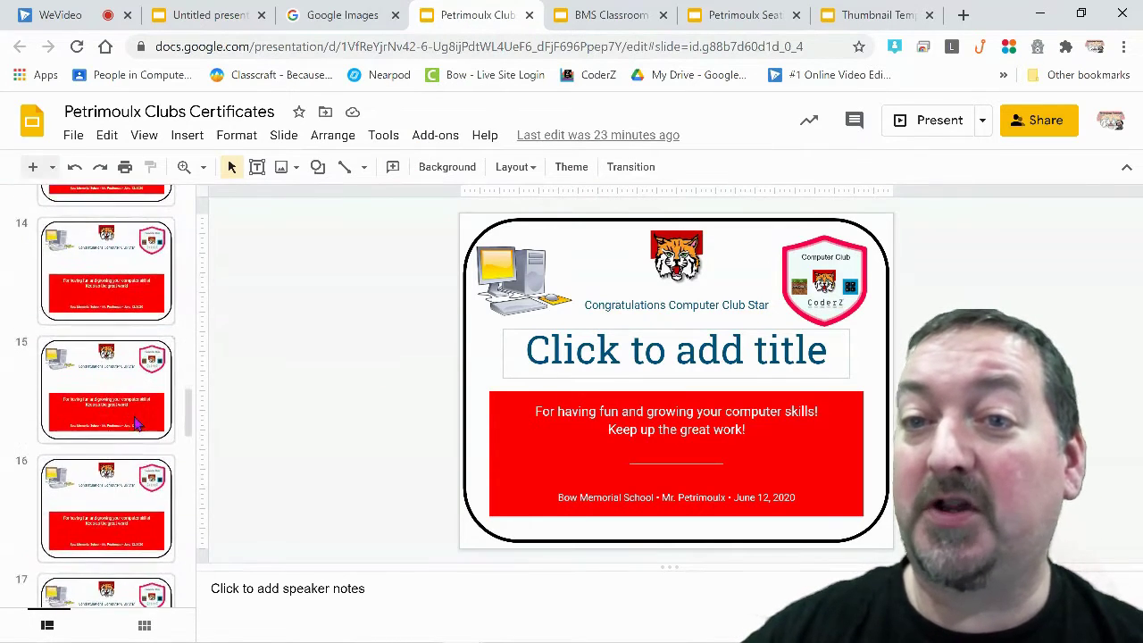
{"action": "scroll", "coordinate": [94, 447], "scroll_direction": "down", "scroll_amount": 3}
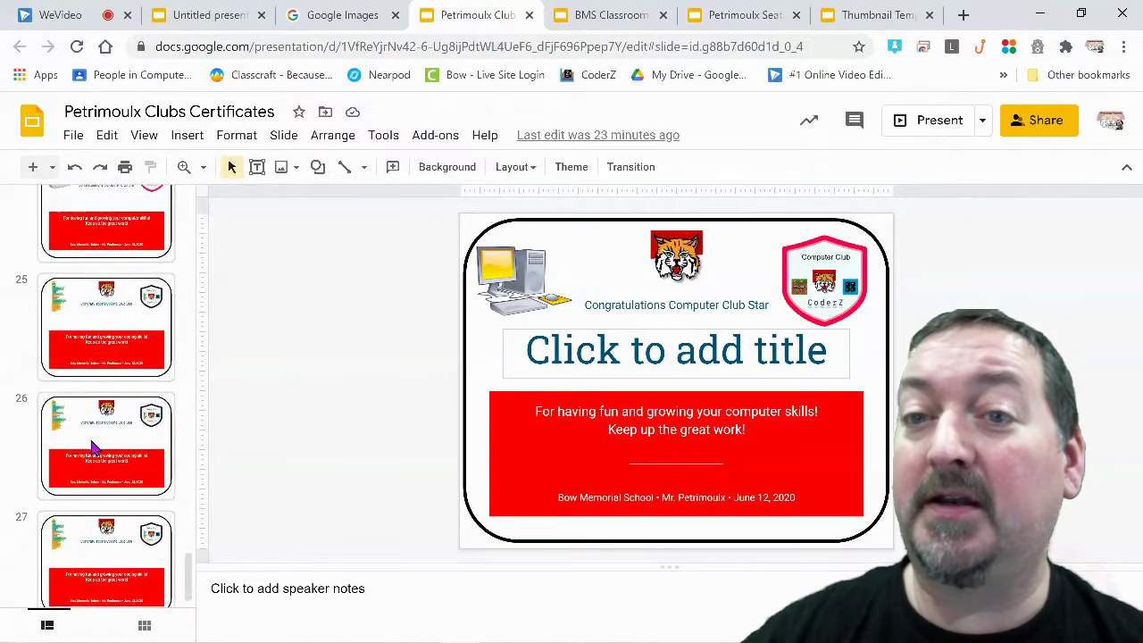
{"action": "left_click", "coordinate": [94, 447]}
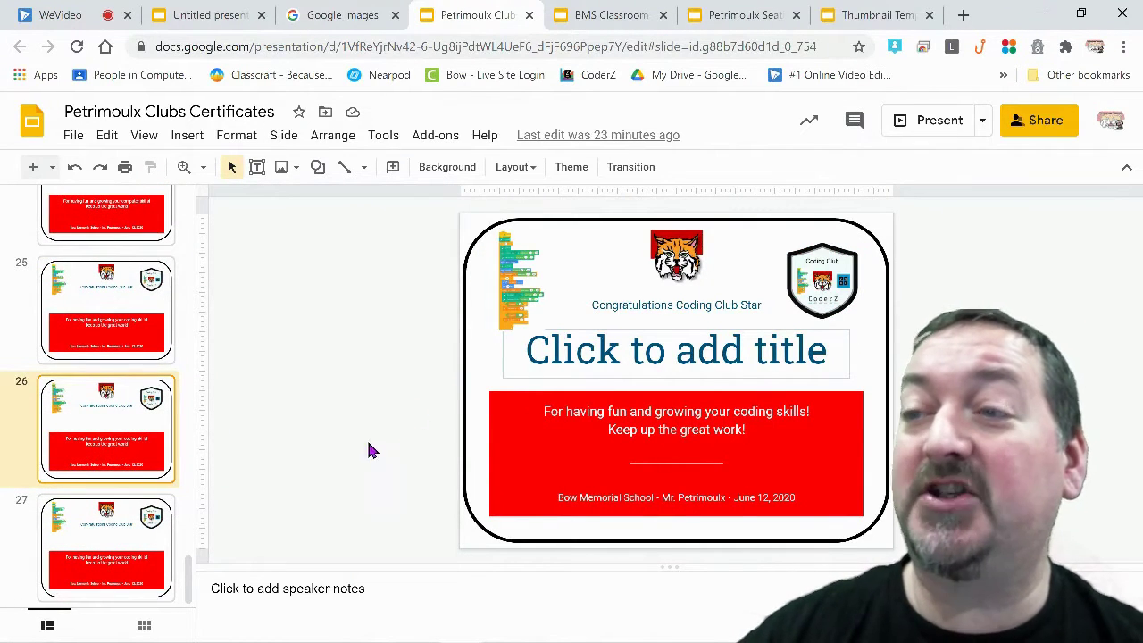
{"action": "scroll", "coordinate": [96, 372], "scroll_direction": "up", "scroll_amount": 2}
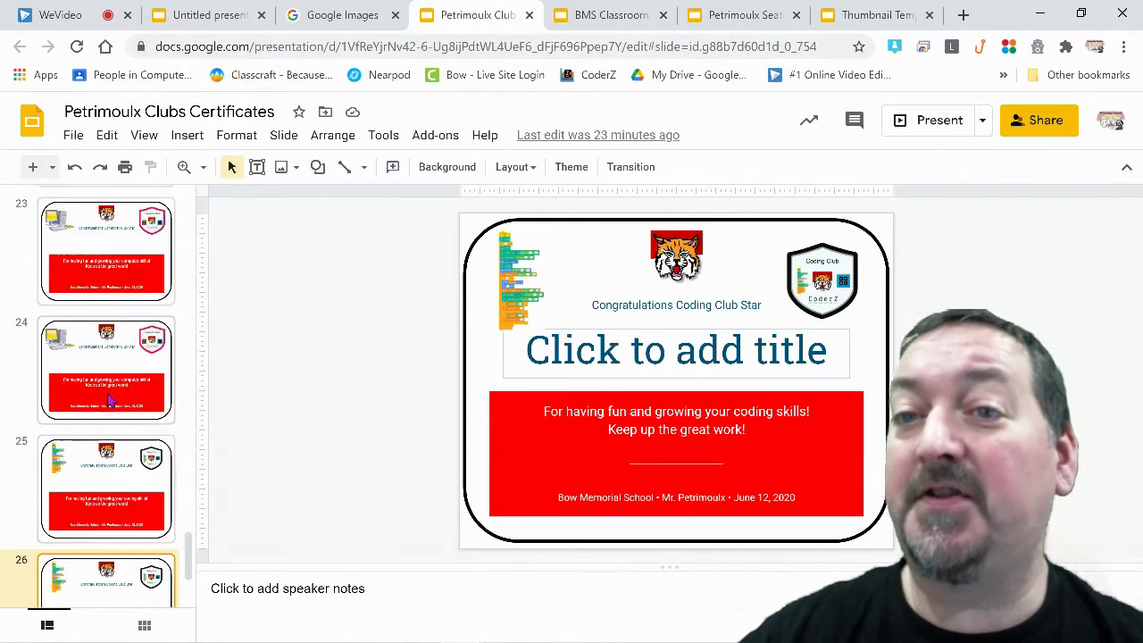
{"action": "left_click", "coordinate": [107, 390]}
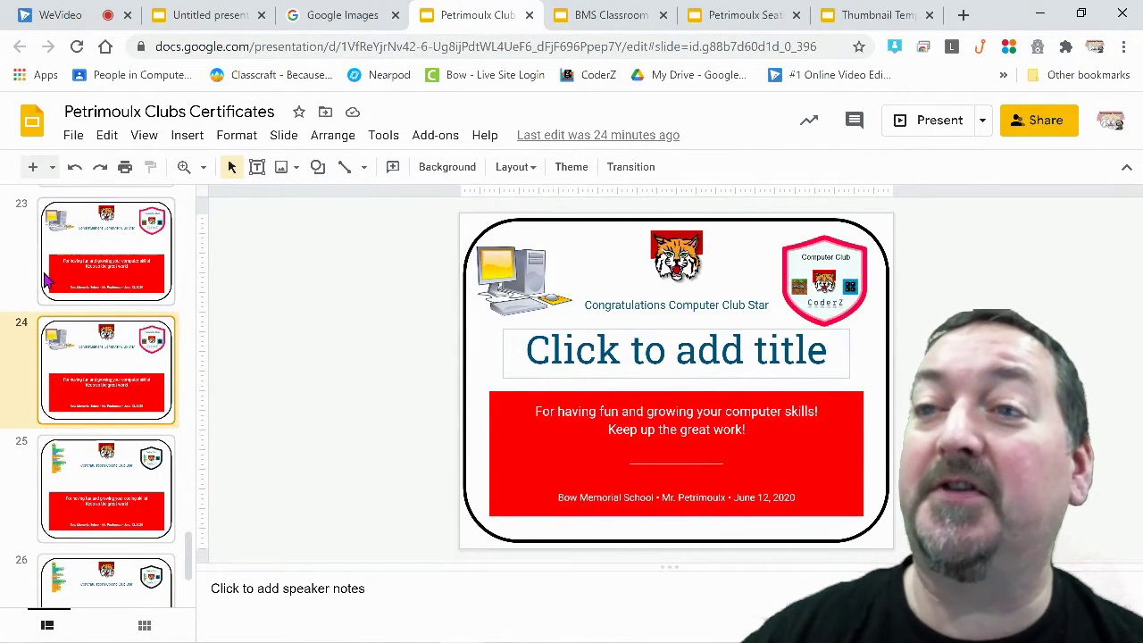
{"action": "scroll", "coordinate": [107, 306], "scroll_direction": "up", "scroll_amount": 15}
{"action": "scroll", "coordinate": [107, 306], "scroll_direction": "up", "scroll_amount": 6}
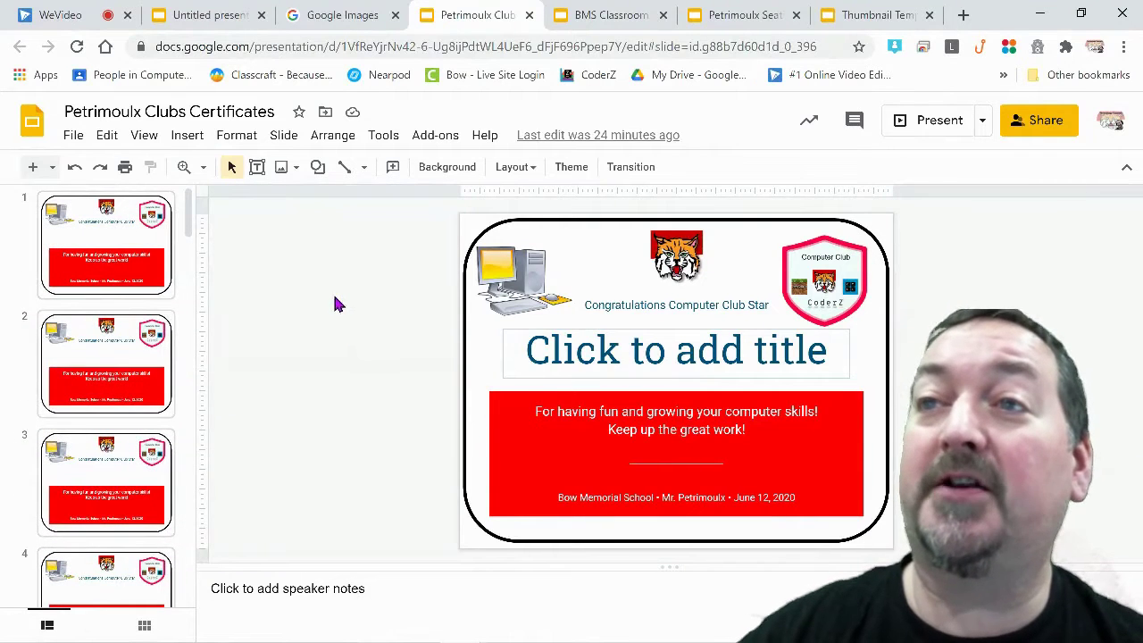
- Switch to the BMS Classroom Seating Chart Template and view the rectangular table layout on slide 3
{"action": "left_click", "coordinate": [613, 16]}
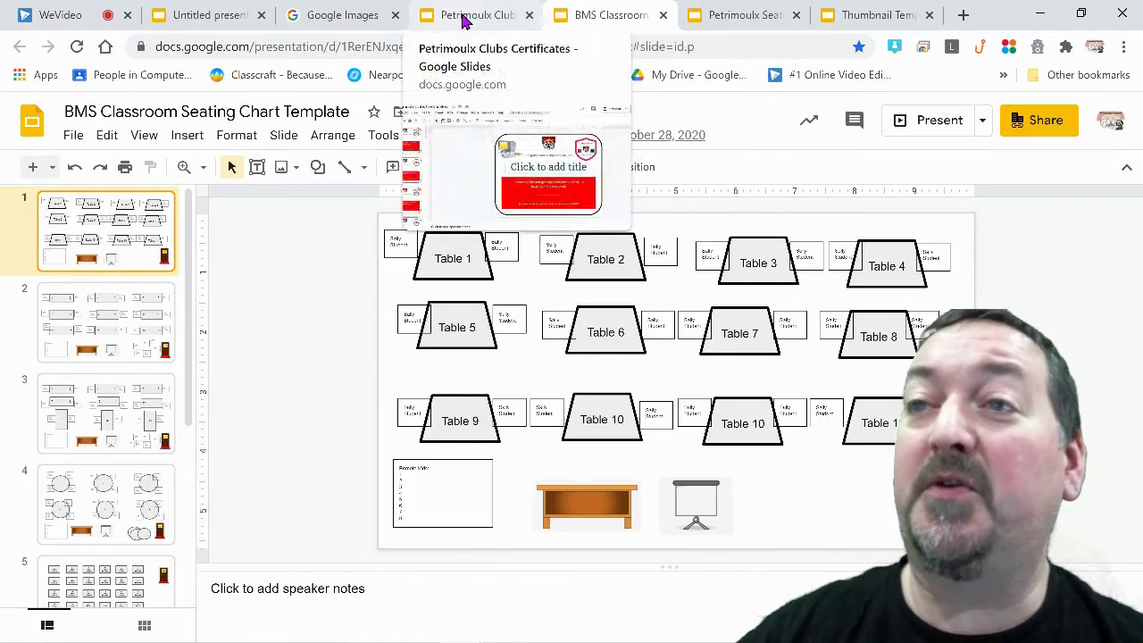
{"action": "left_click", "coordinate": [118, 341]}
{"action": "left_click", "coordinate": [102, 419]}
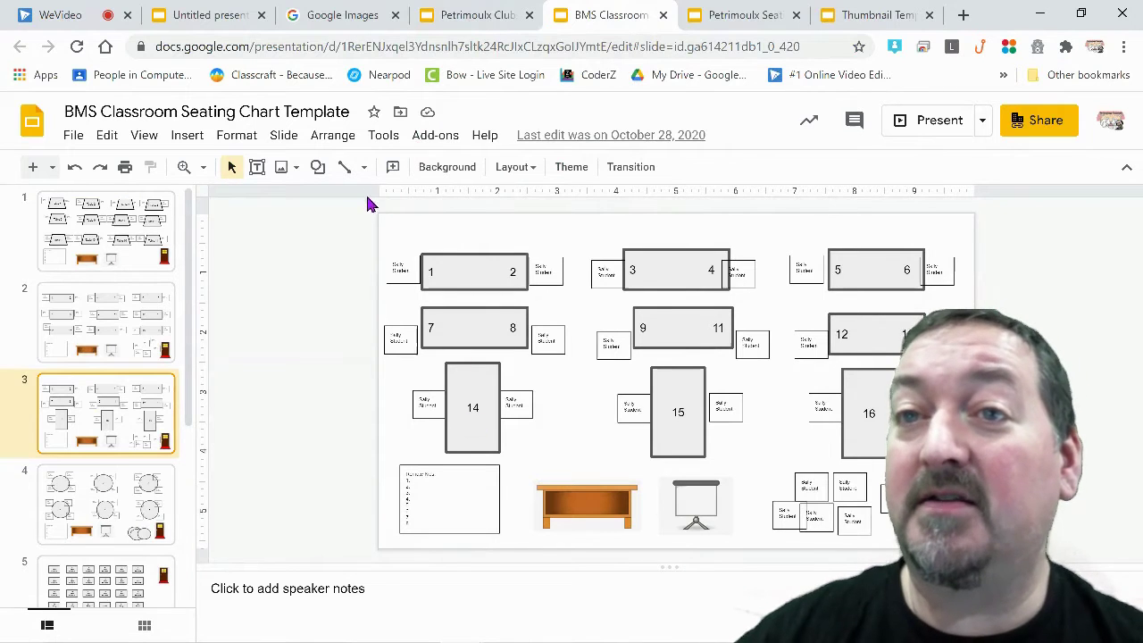
- Look over the basic shapes available for insertion, then close the list without inserting one
{"action": "left_click", "coordinate": [192, 137]}
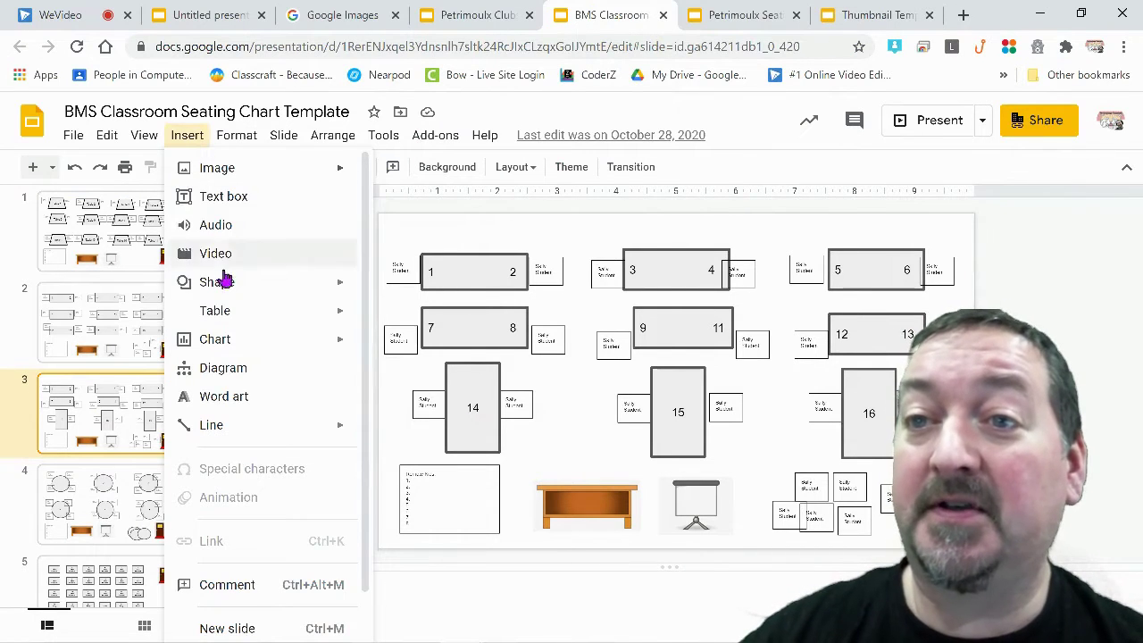
{"action": "mouse_move", "coordinate": [232, 286]}
{"action": "mouse_move", "coordinate": [462, 300]}
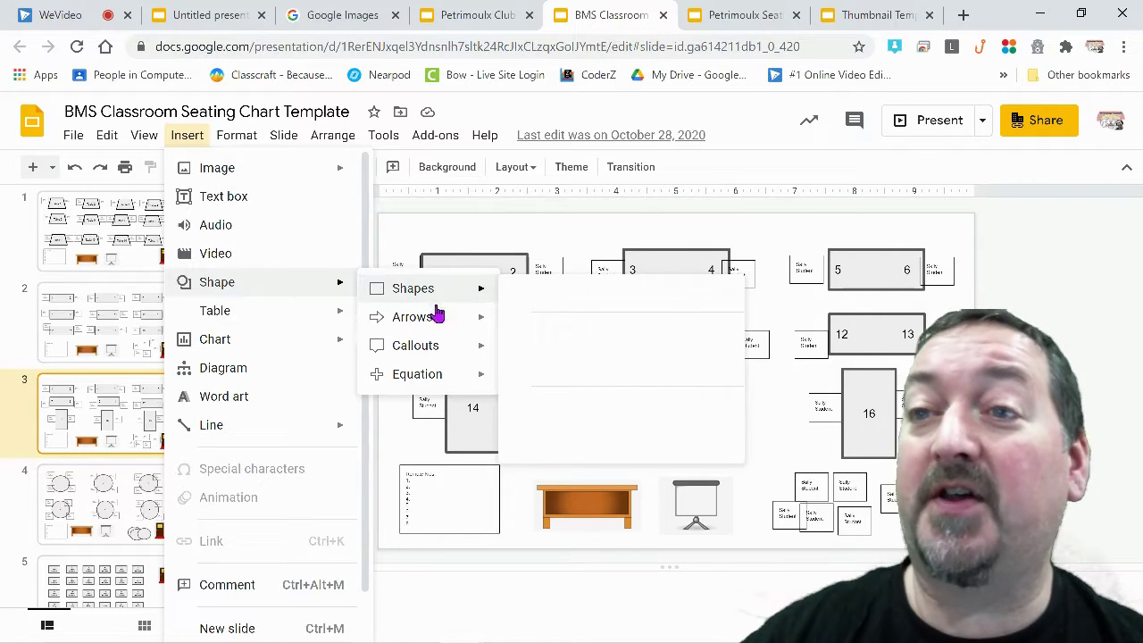
{"action": "mouse_move", "coordinate": [429, 324]}
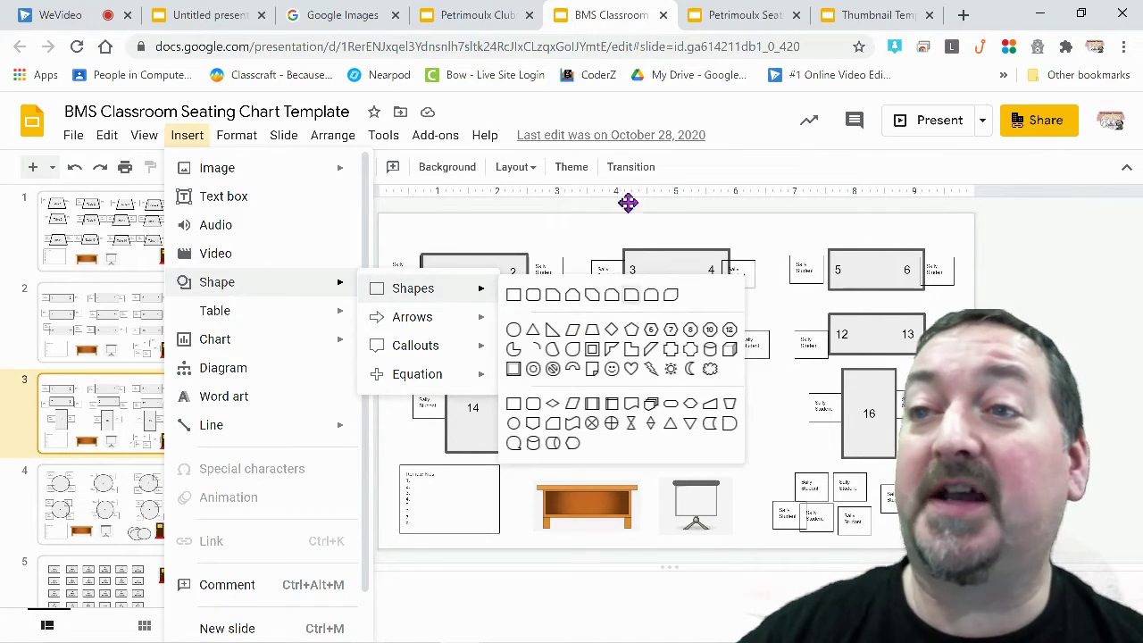
{"action": "left_click", "coordinate": [572, 235]}
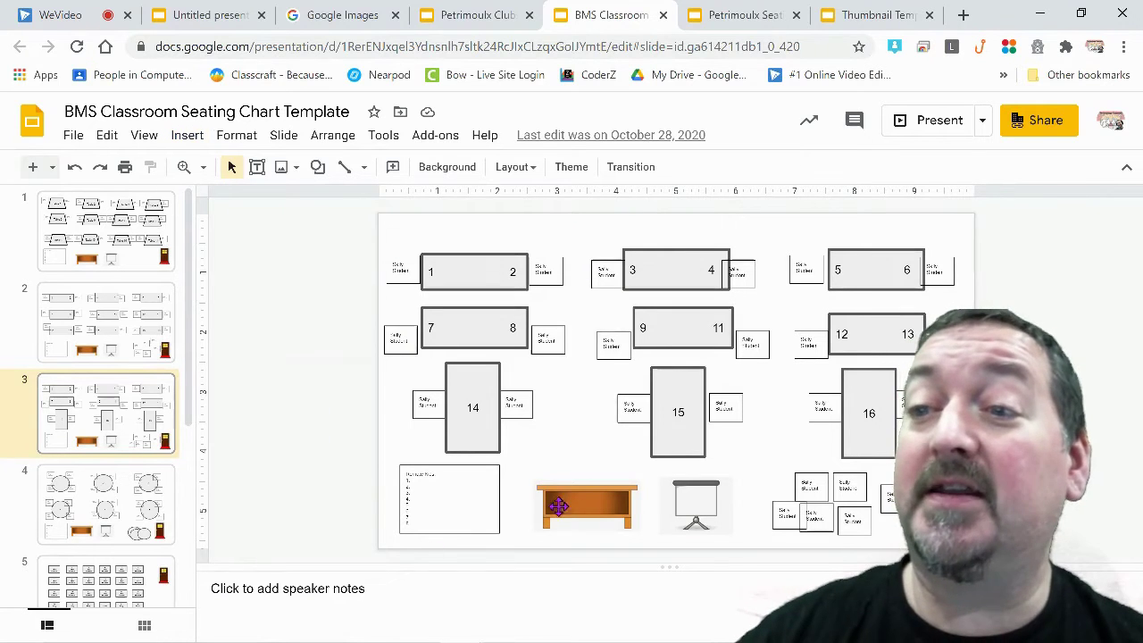
- Move the desk picture on slide 3 slightly to the left, away from the projector screen
{"action": "left_click_drag", "start_coordinate": [595, 507], "coordinate": [582, 502]}
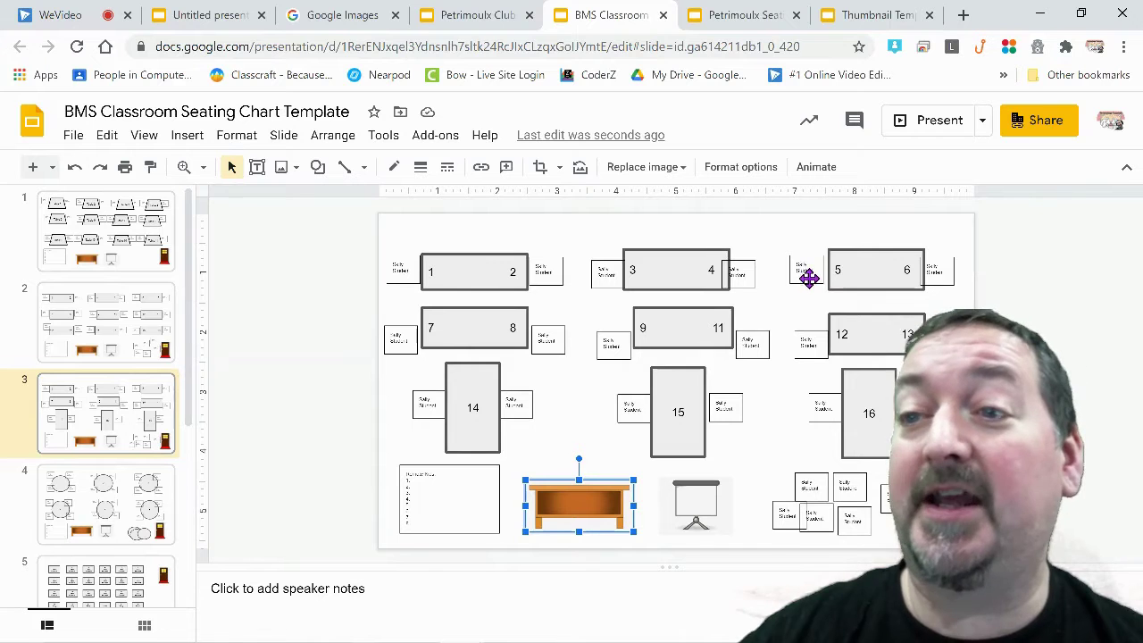
- View the round-table layout on slide 4 and the individual desks on slide 5, and return to slide 1
{"action": "left_click", "coordinate": [143, 534]}
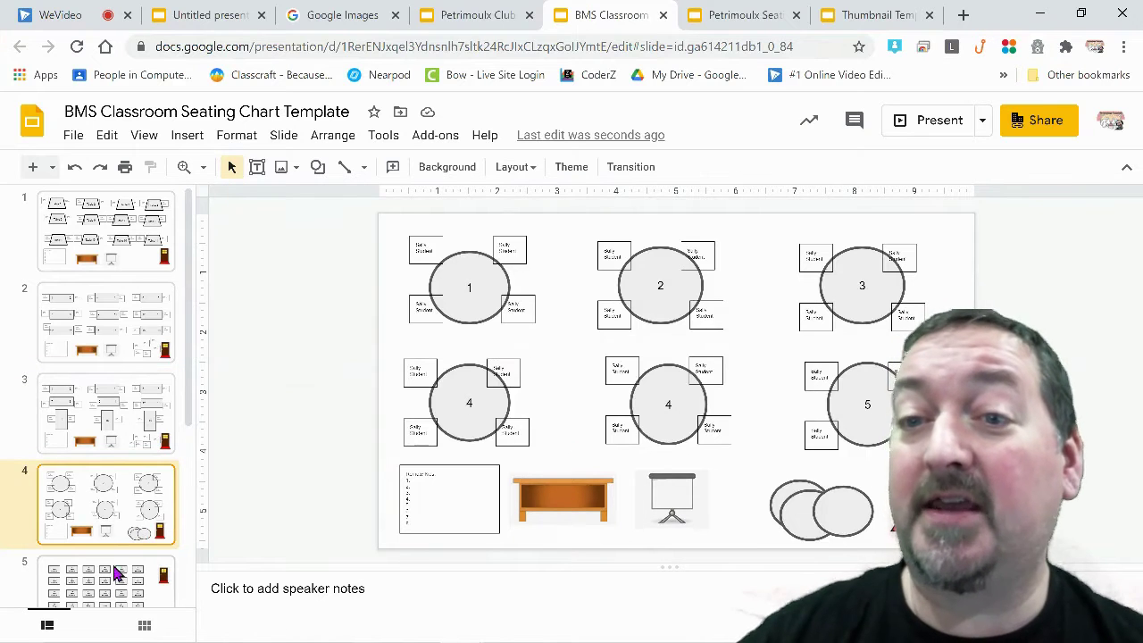
{"action": "left_click", "coordinate": [109, 580]}
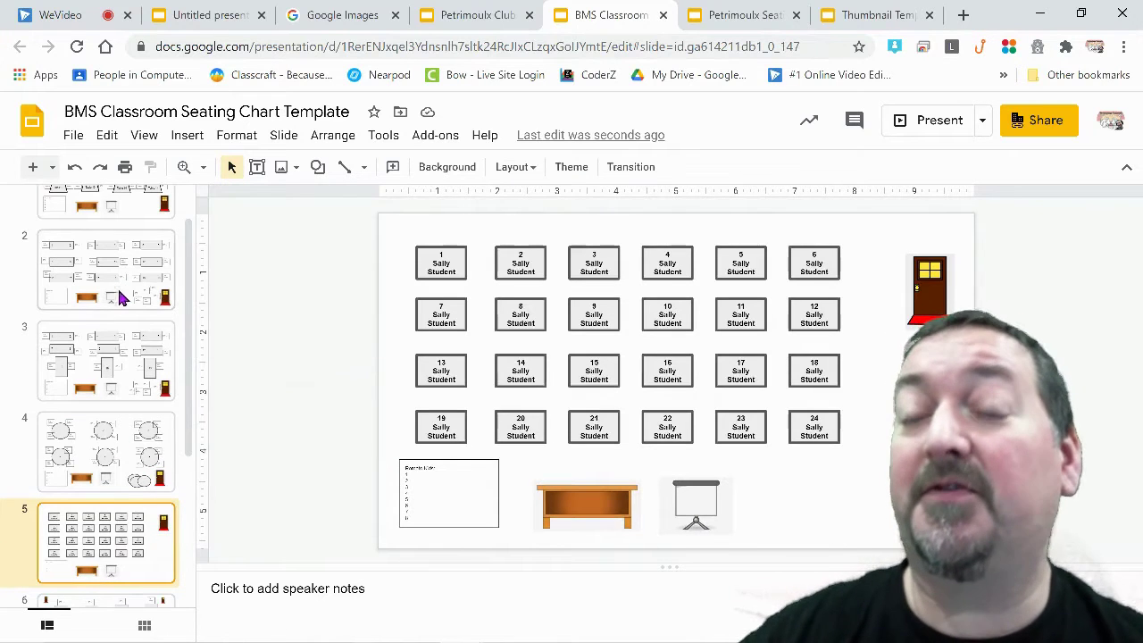
{"action": "scroll", "coordinate": [120, 295], "scroll_direction": "up", "scroll_amount": 1}
{"action": "left_click", "coordinate": [122, 254]}
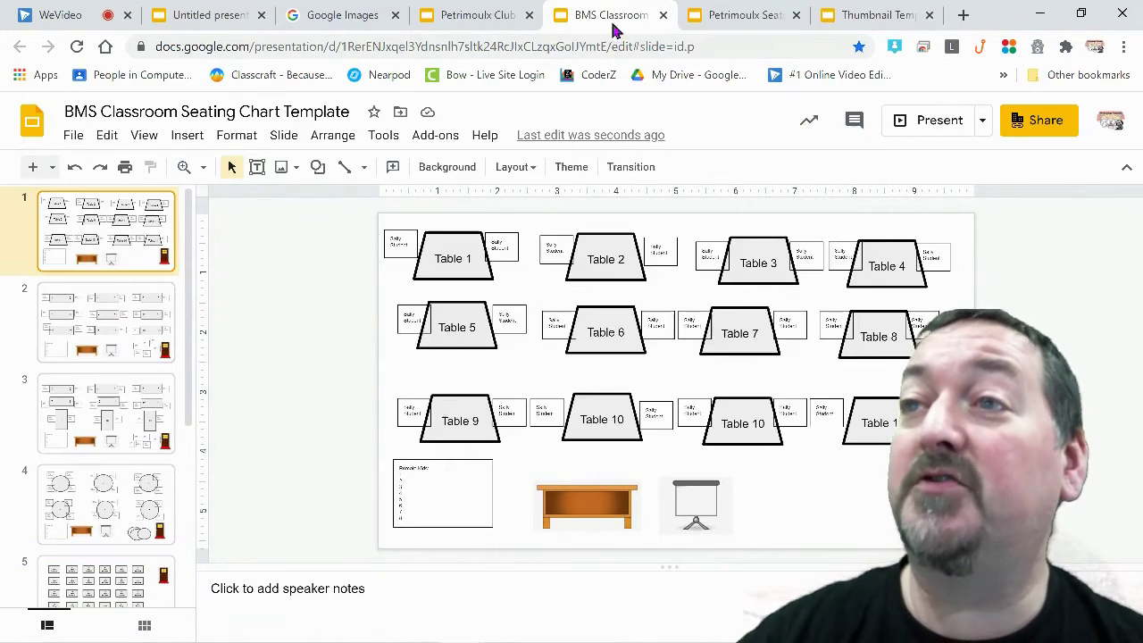
- View the portrait classroom seating chart and the Thumbnail Template presentation, and return to the blank untitled presentation
{"action": "left_click", "coordinate": [748, 18]}
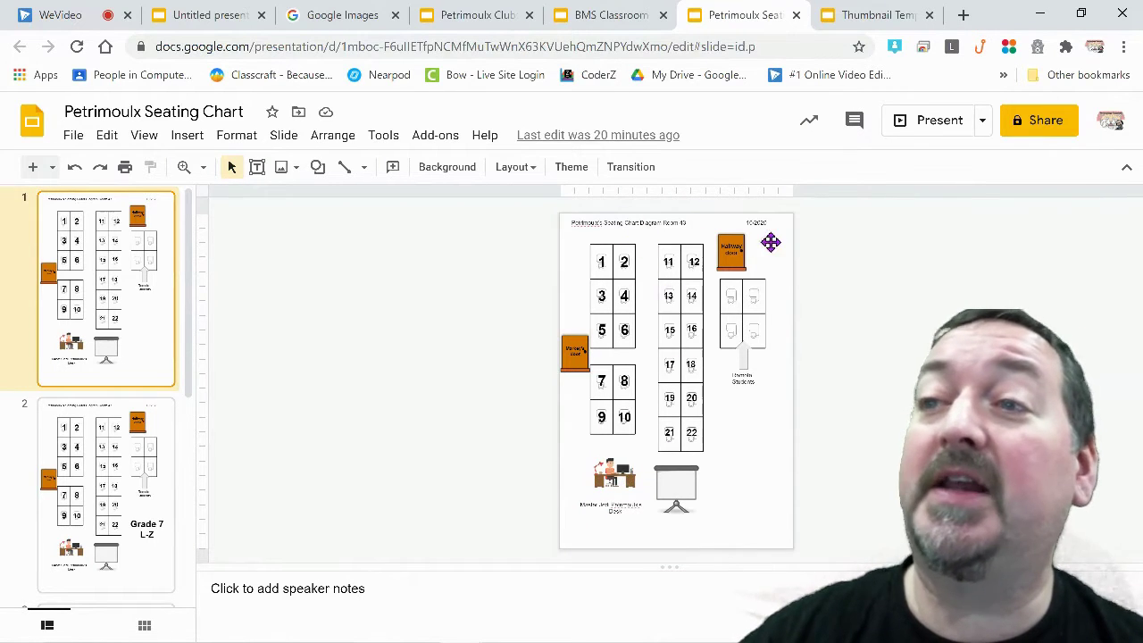
{"action": "left_click", "coordinate": [867, 18]}
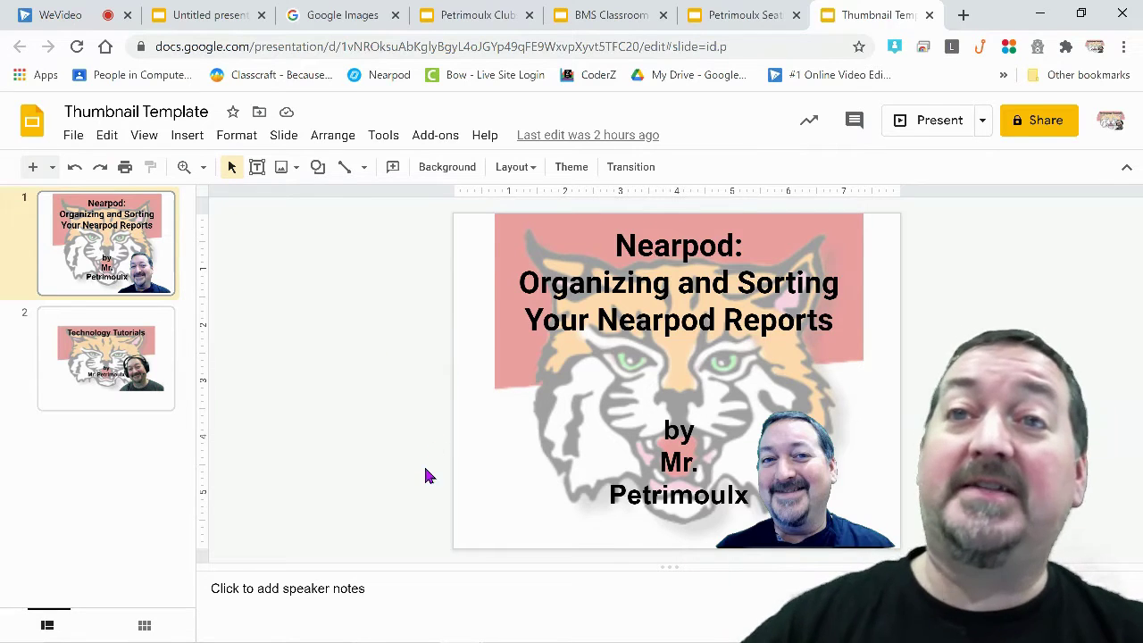
{"action": "left_click", "coordinate": [199, 15]}
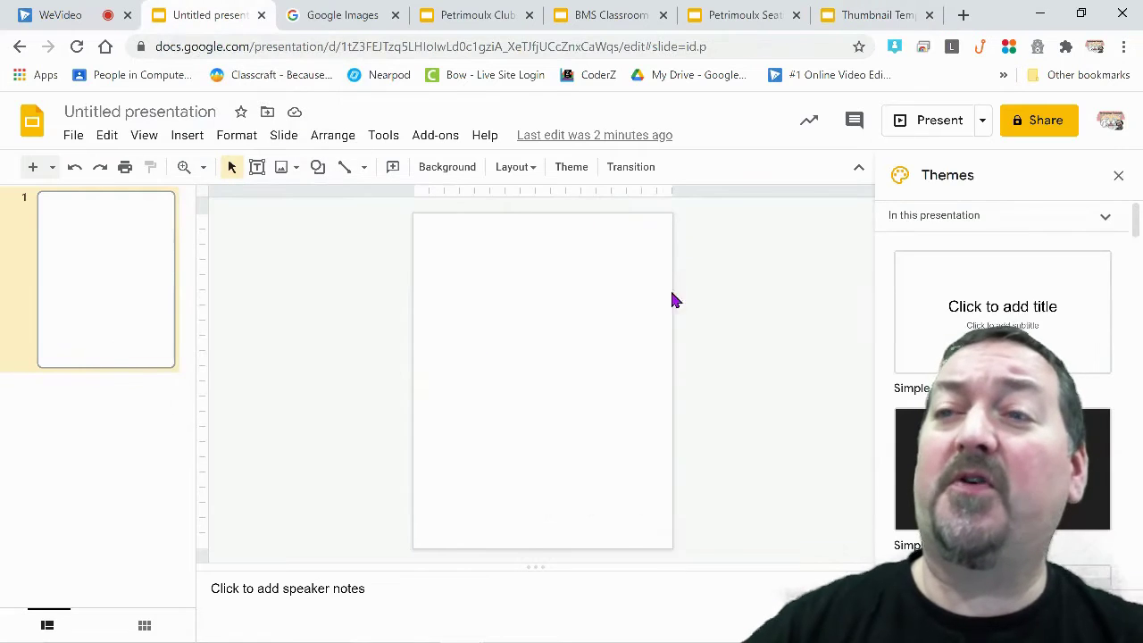
- Switch to Google Images and search for "safari animals"
{"action": "left_click", "coordinate": [340, 15]}
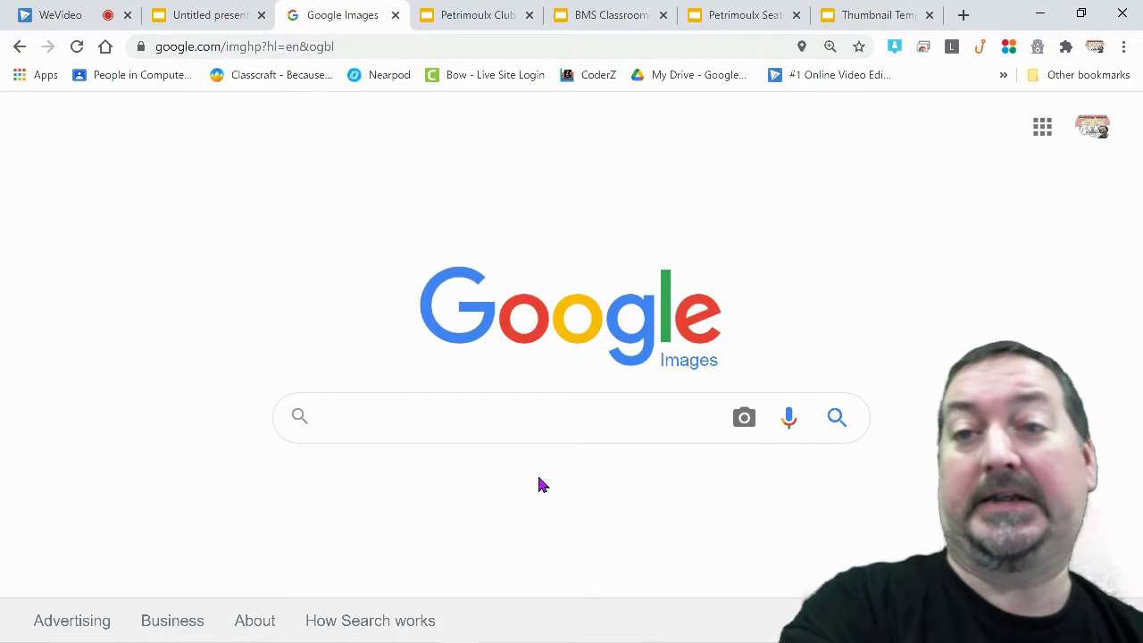
{"action": "type", "text": "safari an"}
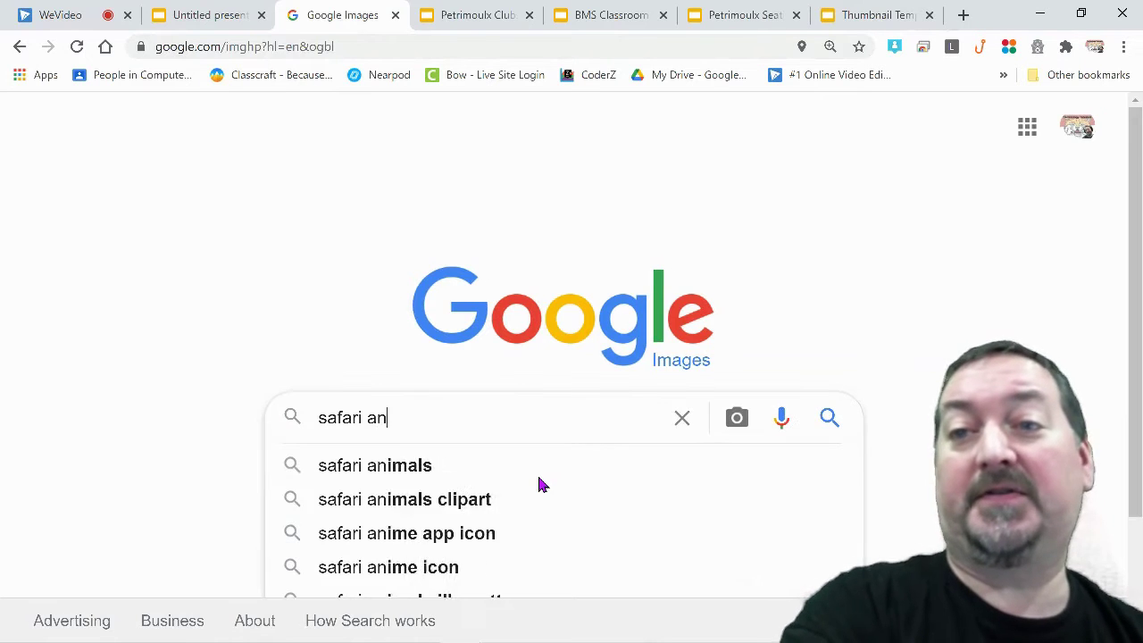
{"action": "type", "text": "imals"}
{"action": "key", "text": "Return"}
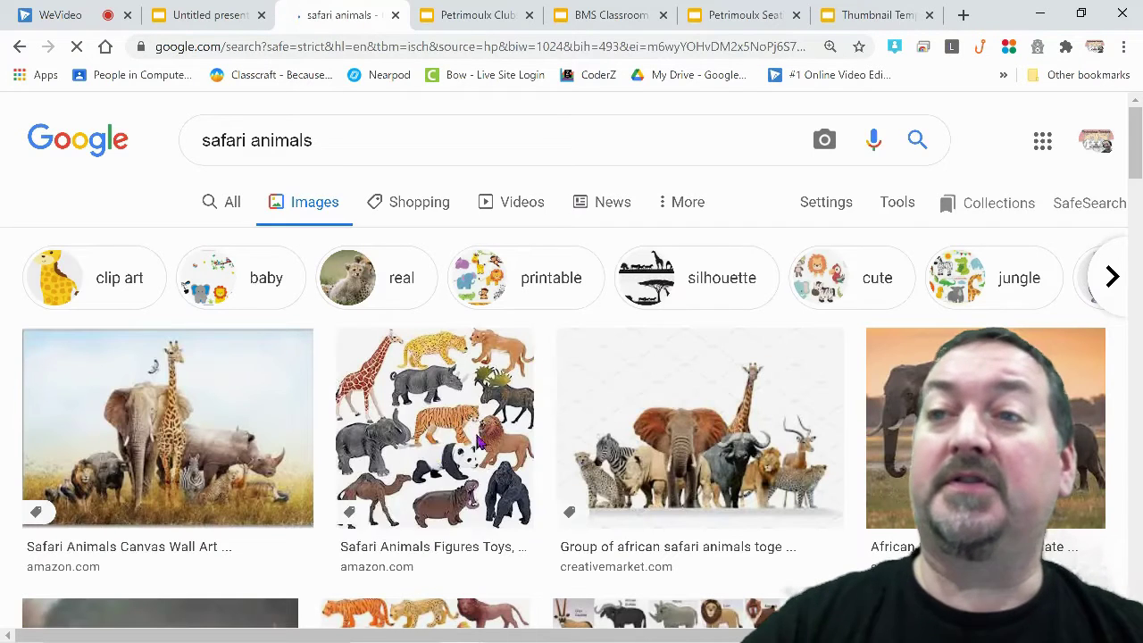
- Place the photo of the cheetahs on a mound onto the blank portrait page, enlarge it slightly and tilt it clockwise
{"action": "scroll", "coordinate": [571, 407], "scroll_direction": "down", "scroll_amount": 5}
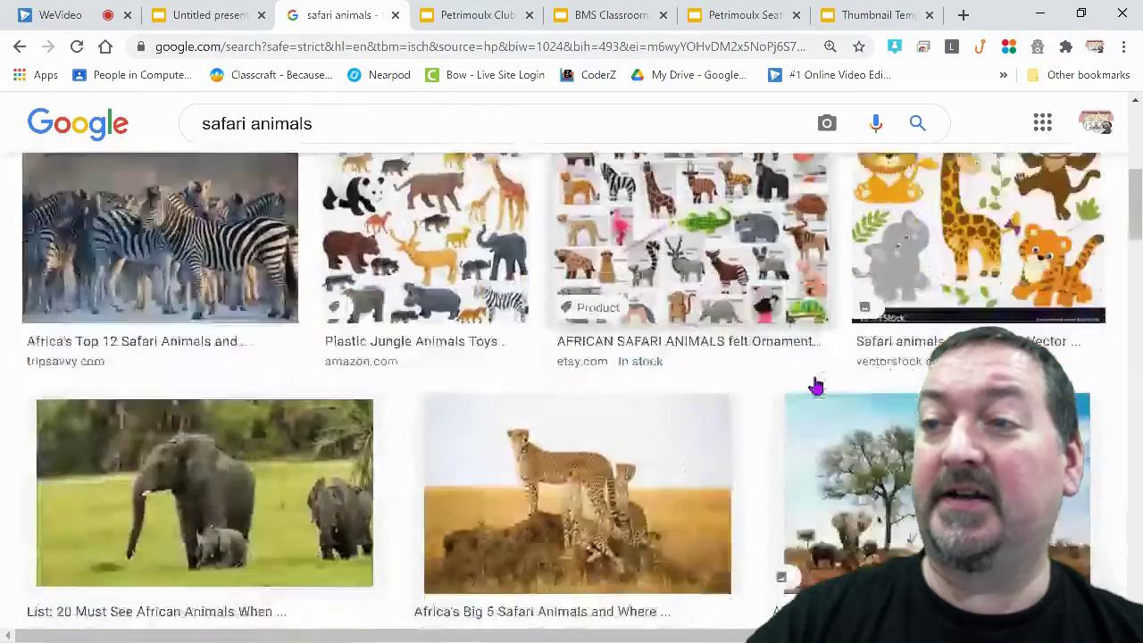
{"action": "scroll", "coordinate": [815, 386], "scroll_direction": "down", "scroll_amount": 1}
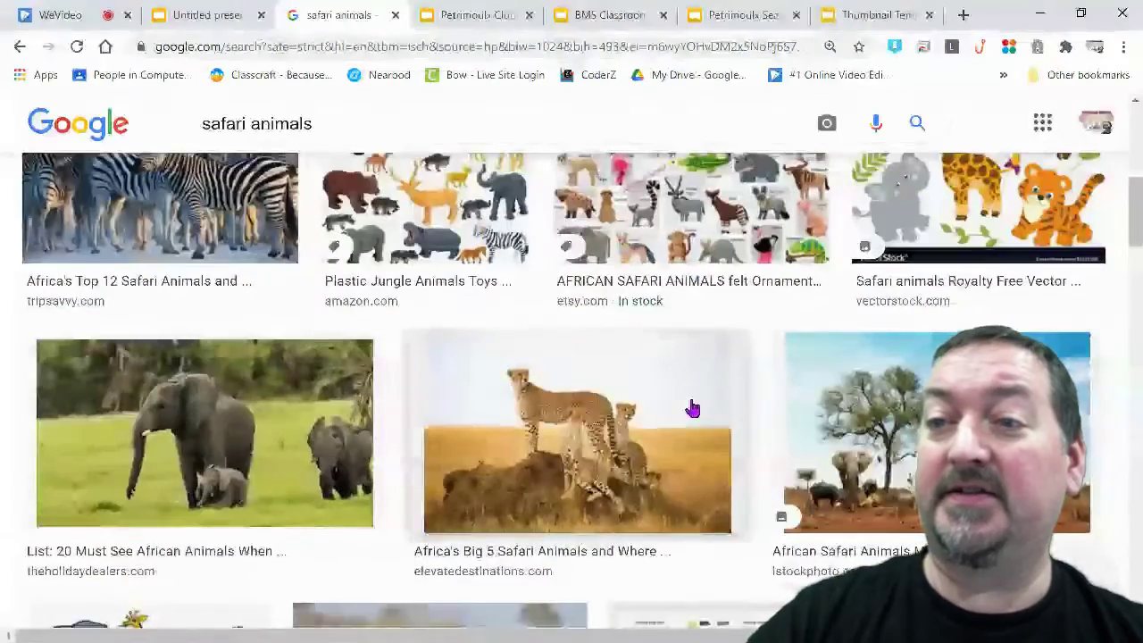
{"action": "left_click", "coordinate": [588, 451]}
{"action": "left_click_drag", "start_coordinate": [857, 290], "coordinate": [601, 309]}
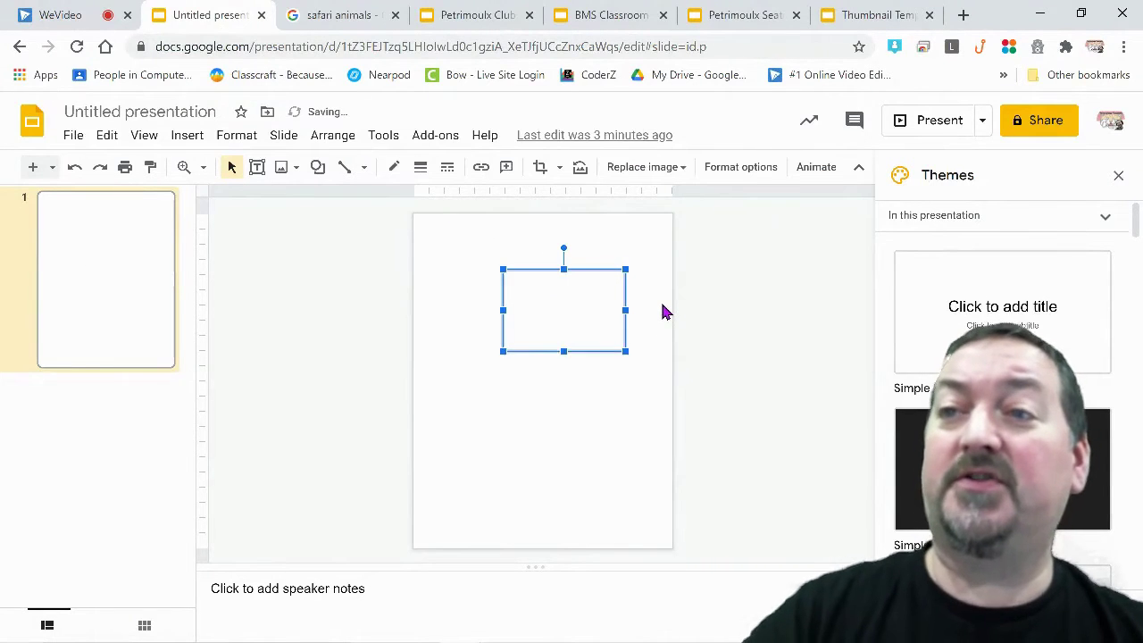
{"action": "left_click_drag", "start_coordinate": [502, 266], "coordinate": [490, 261]}
{"action": "left_click_drag", "start_coordinate": [558, 242], "coordinate": [578, 268]}
- Give the cheetah photo a thick black border and move it to the page's upper right corner
{"action": "left_click", "coordinate": [394, 167]}
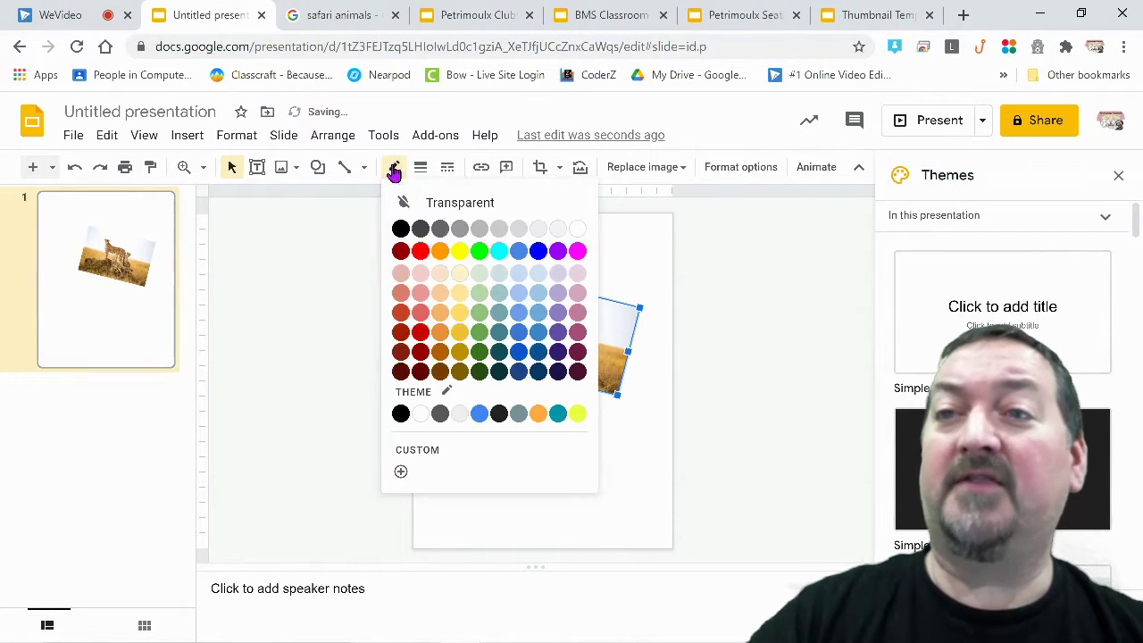
{"action": "left_click", "coordinate": [401, 230]}
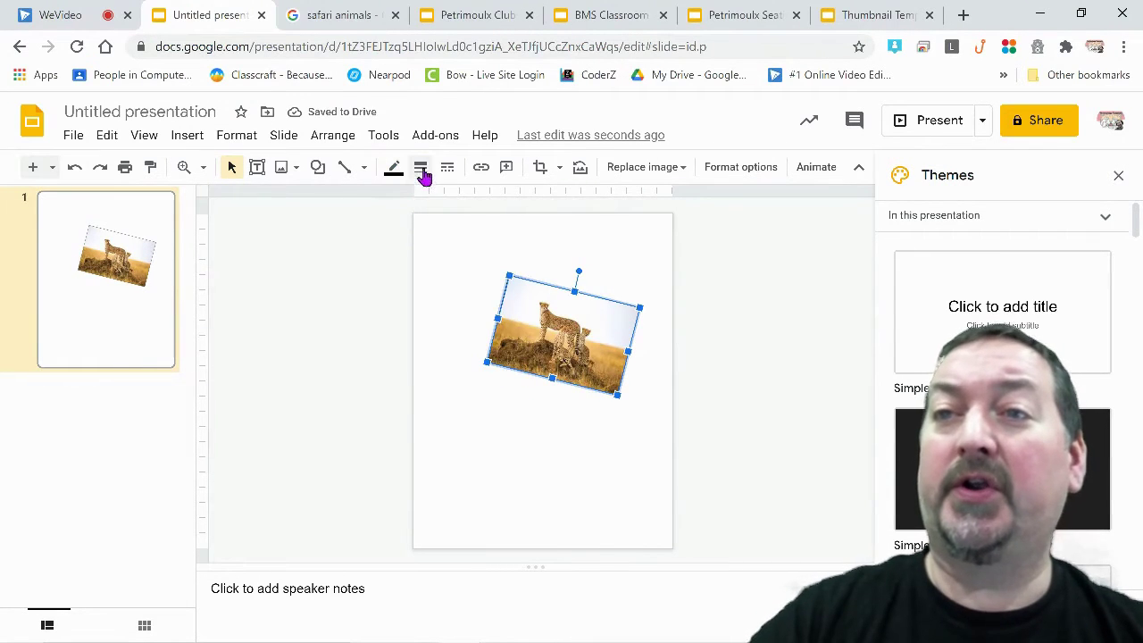
{"action": "left_click", "coordinate": [421, 167]}
{"action": "left_click", "coordinate": [457, 343]}
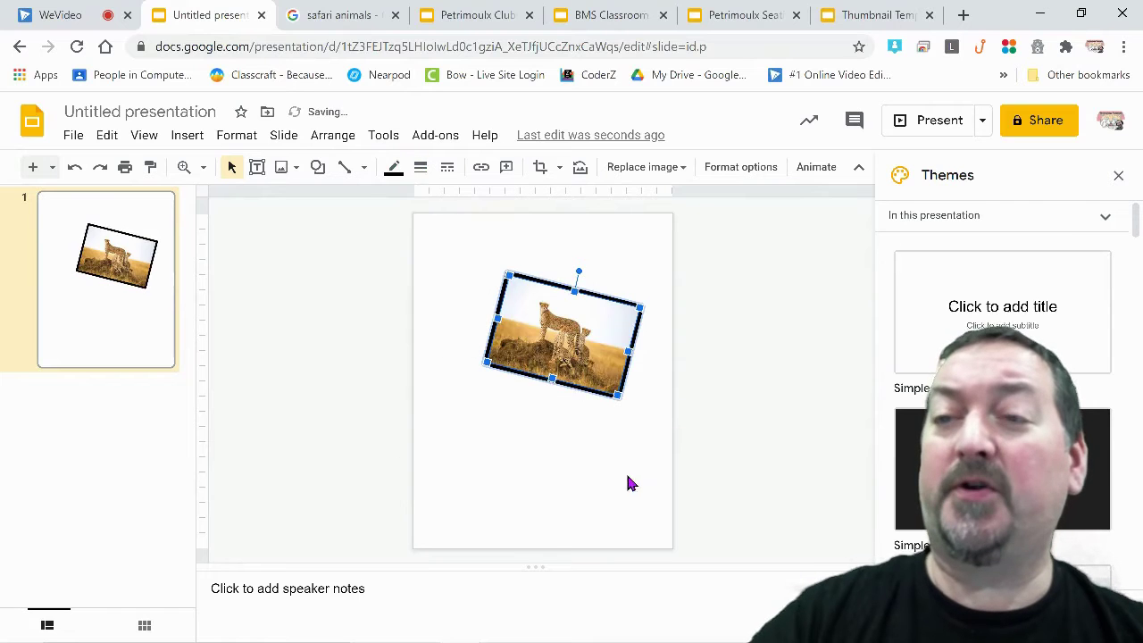
{"action": "left_click_drag", "start_coordinate": [561, 347], "coordinate": [600, 314]}
{"action": "left_click", "coordinate": [594, 425]}
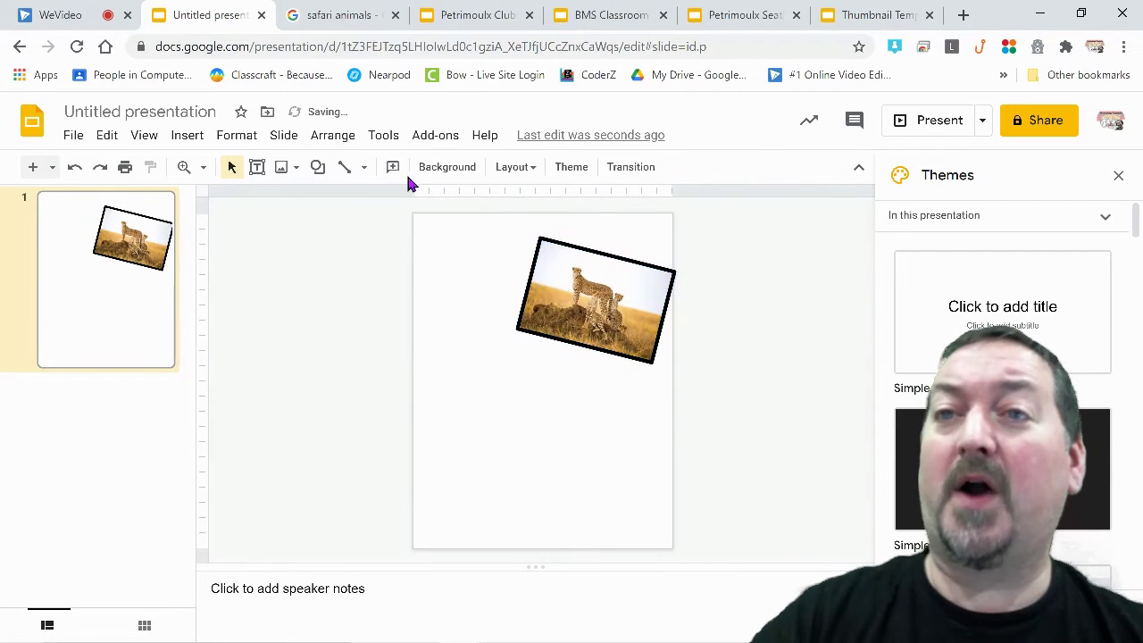
- Add a text box reading "Captions here" overlapping the left side of the cheetah photo
{"action": "left_click", "coordinate": [187, 139]}
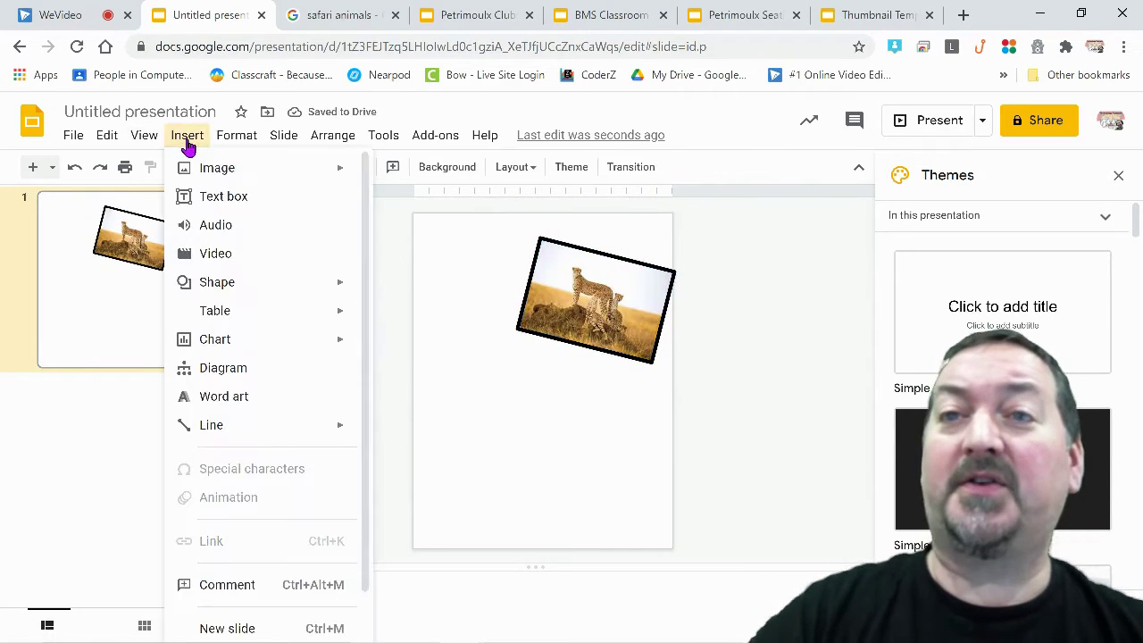
{"action": "left_click", "coordinate": [223, 195]}
{"action": "left_click_drag", "start_coordinate": [520, 286], "coordinate": [592, 350]}
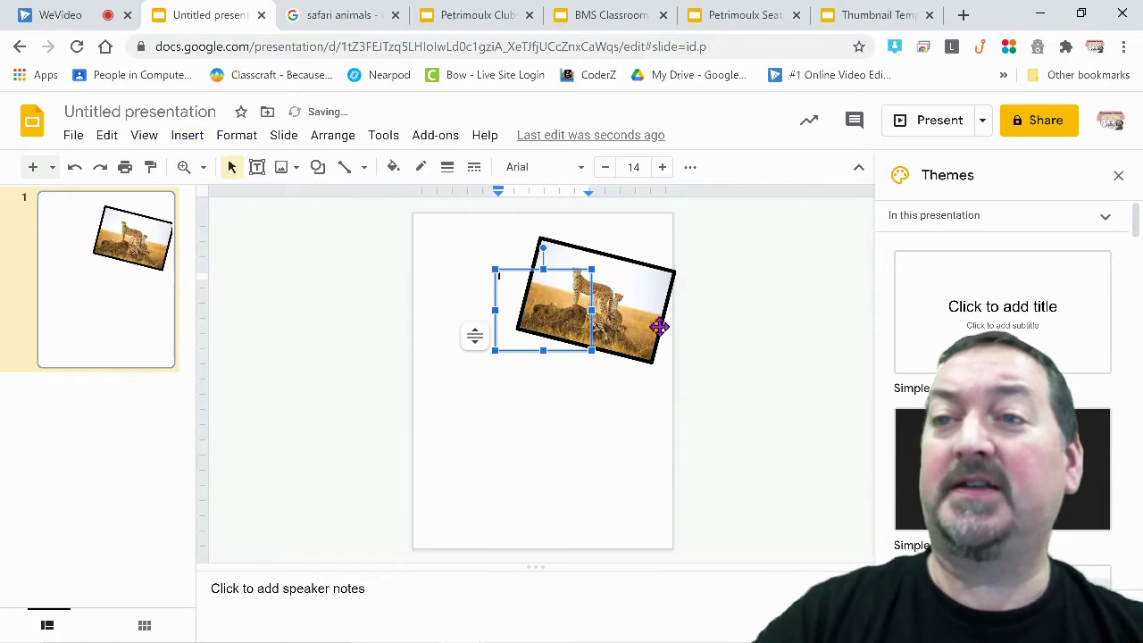
{"action": "type", "text": "Saf"}
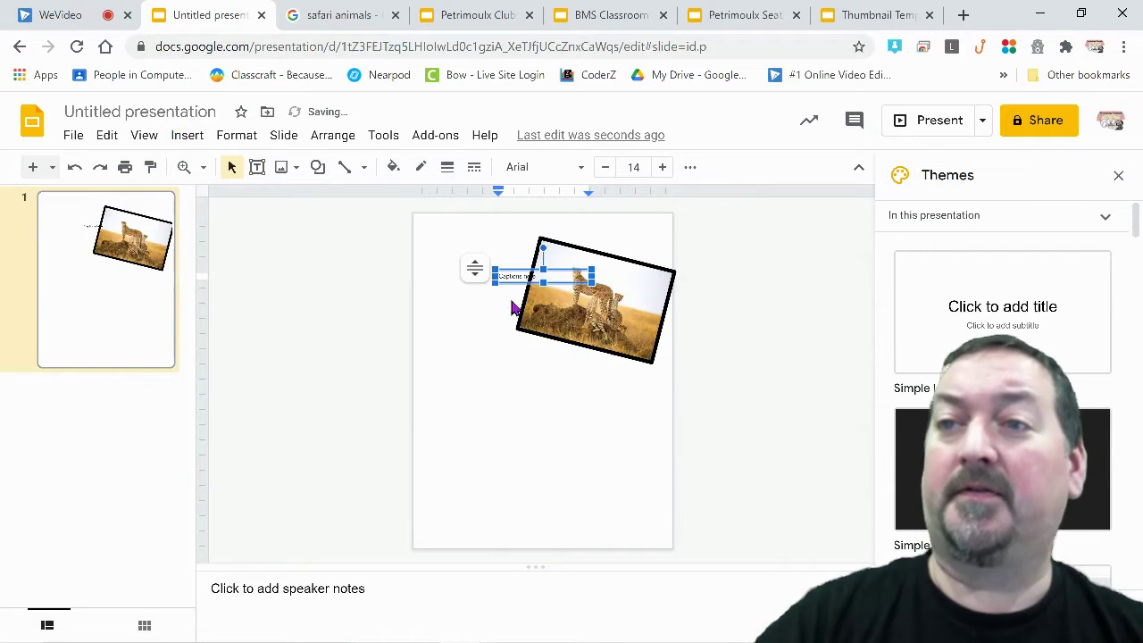
- Increase the caption's font size to 26
{"action": "left_click", "coordinate": [663, 167]}
{"action": "left_click", "coordinate": [662, 167]}
{"action": "left_click", "coordinate": [662, 167]}
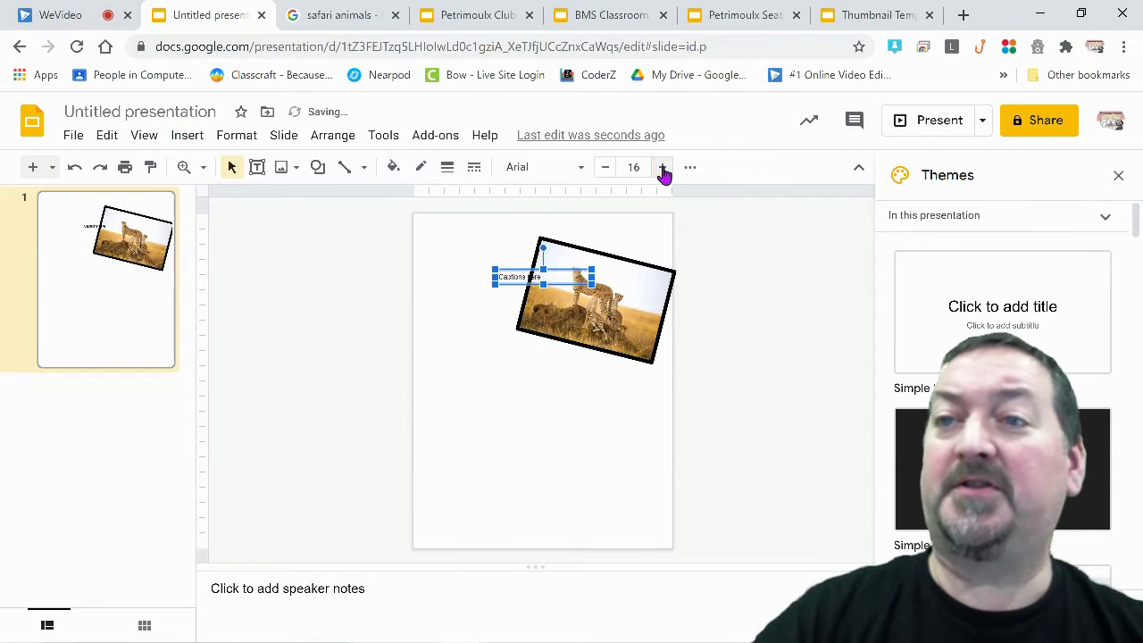
{"action": "left_click", "coordinate": [663, 167]}
{"action": "left_click", "coordinate": [663, 167]}
{"action": "left_click", "coordinate": [662, 167]}
{"action": "left_click", "coordinate": [663, 167]}
{"action": "left_click", "coordinate": [663, 167]}
{"action": "left_click", "coordinate": [663, 167]}
{"action": "left_click", "coordinate": [662, 167]}
{"action": "left_click", "coordinate": [663, 167]}
{"action": "left_click", "coordinate": [663, 167]}
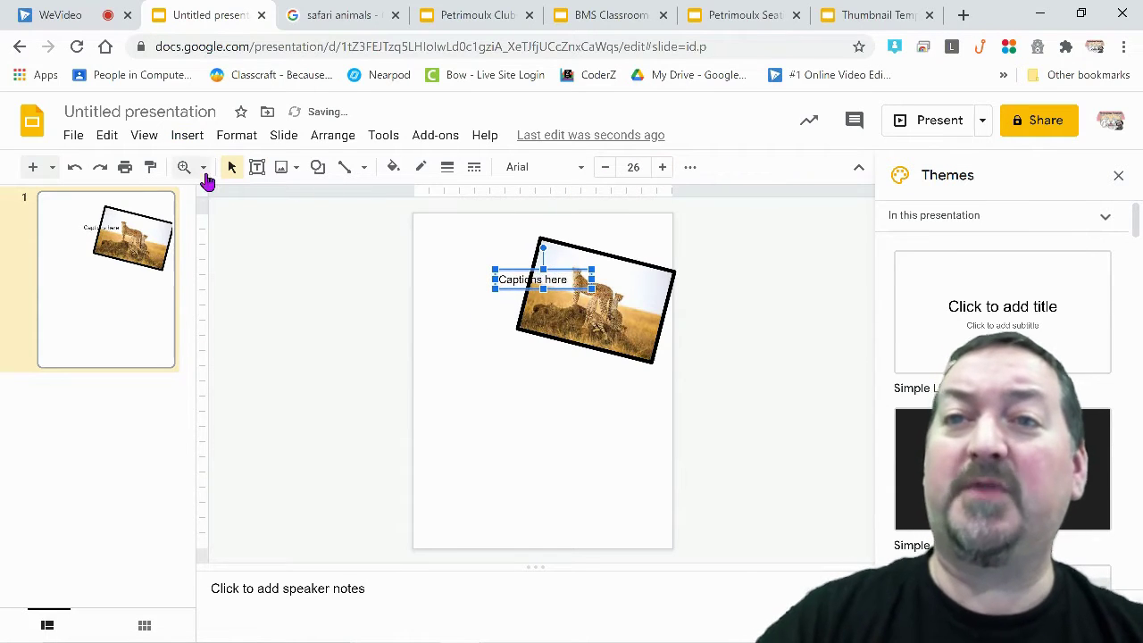
- Make the caption text bold and blue
{"action": "left_click", "coordinate": [690, 169]}
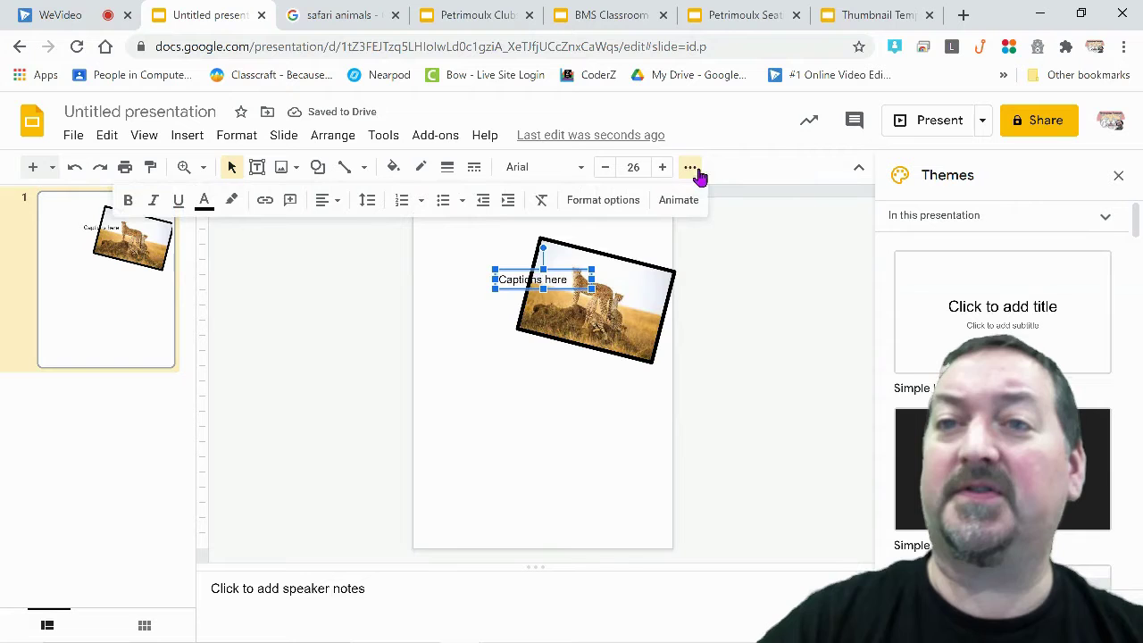
{"action": "left_click", "coordinate": [129, 204]}
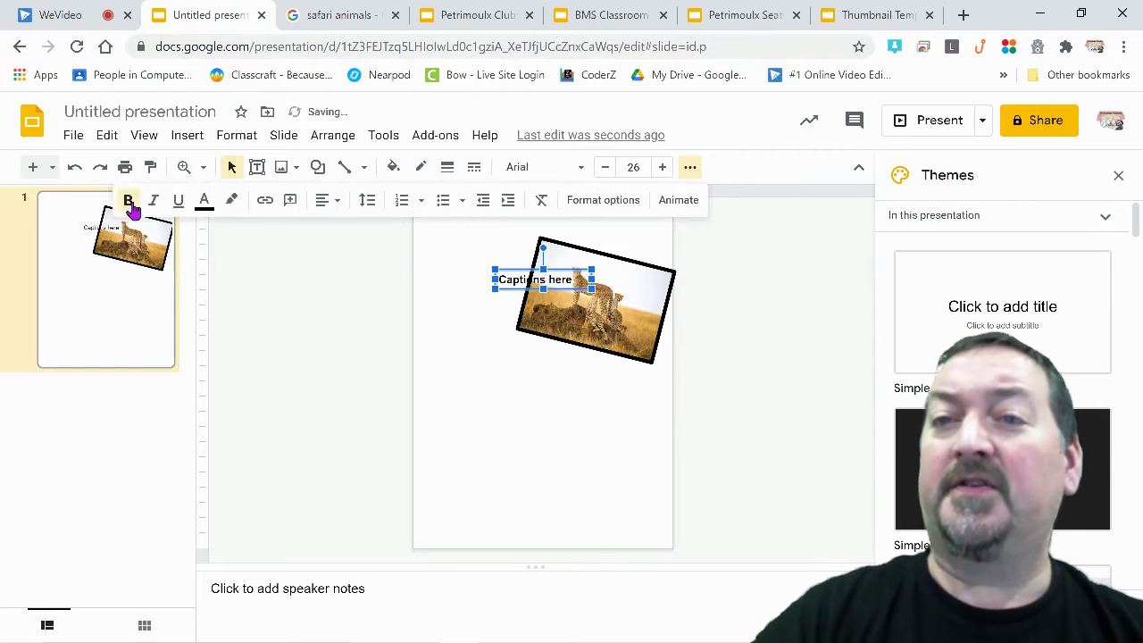
{"action": "left_click", "coordinate": [204, 202]}
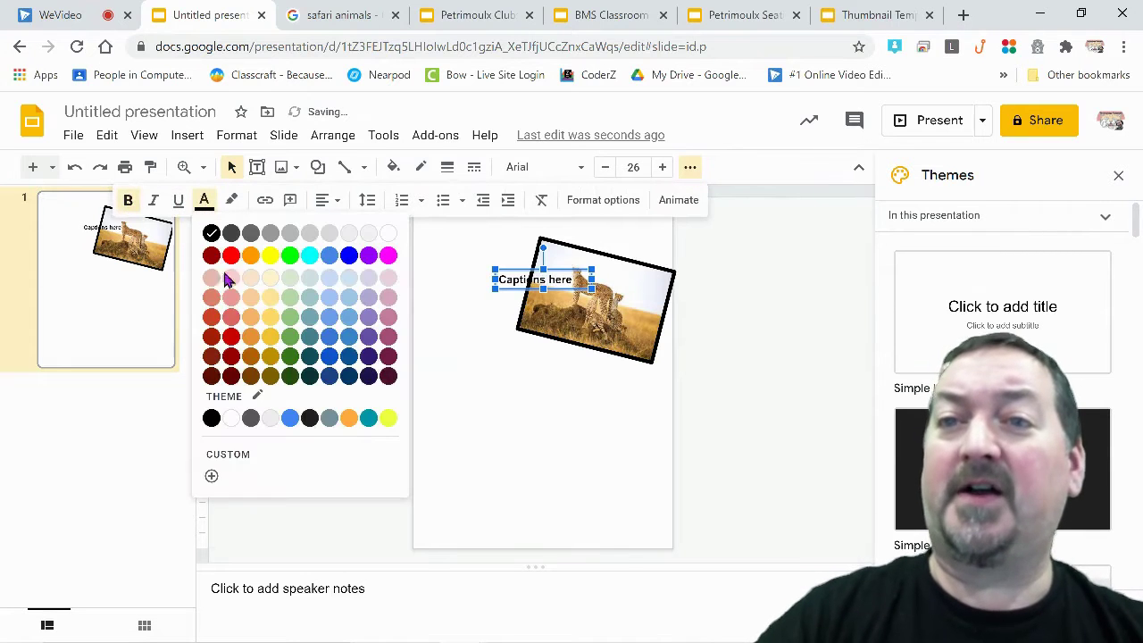
{"action": "left_click", "coordinate": [349, 259]}
{"action": "right_click", "coordinate": [348, 259]}
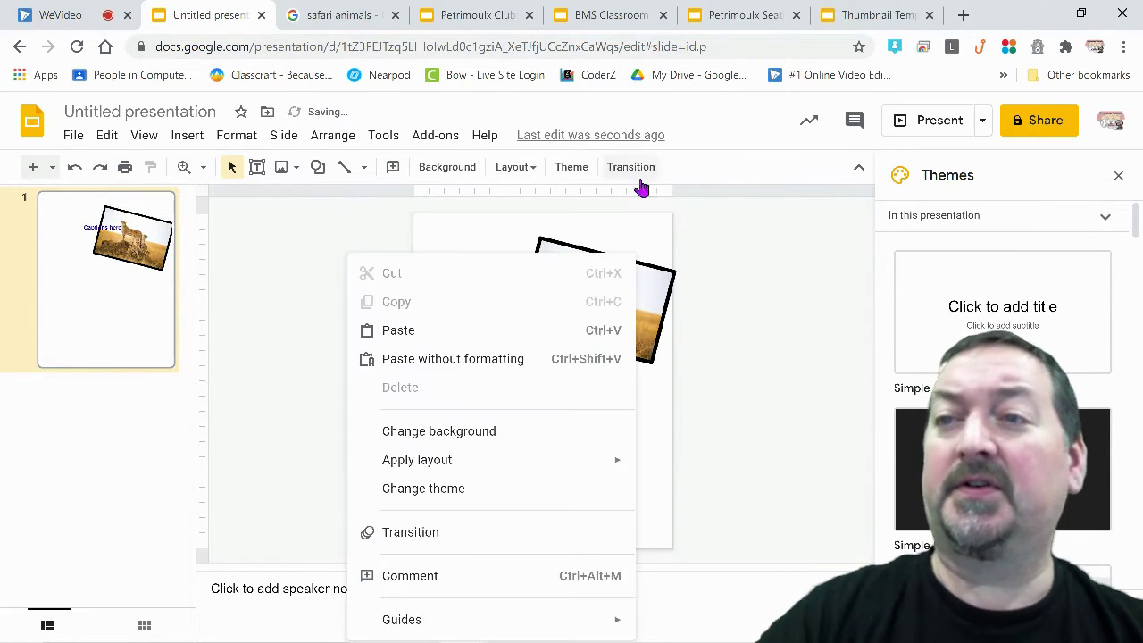
{"action": "left_click", "coordinate": [750, 282]}
- Move the caption onto the lower right edge of the cheetah photo and fill its text box with white
{"action": "left_click", "coordinate": [558, 283]}
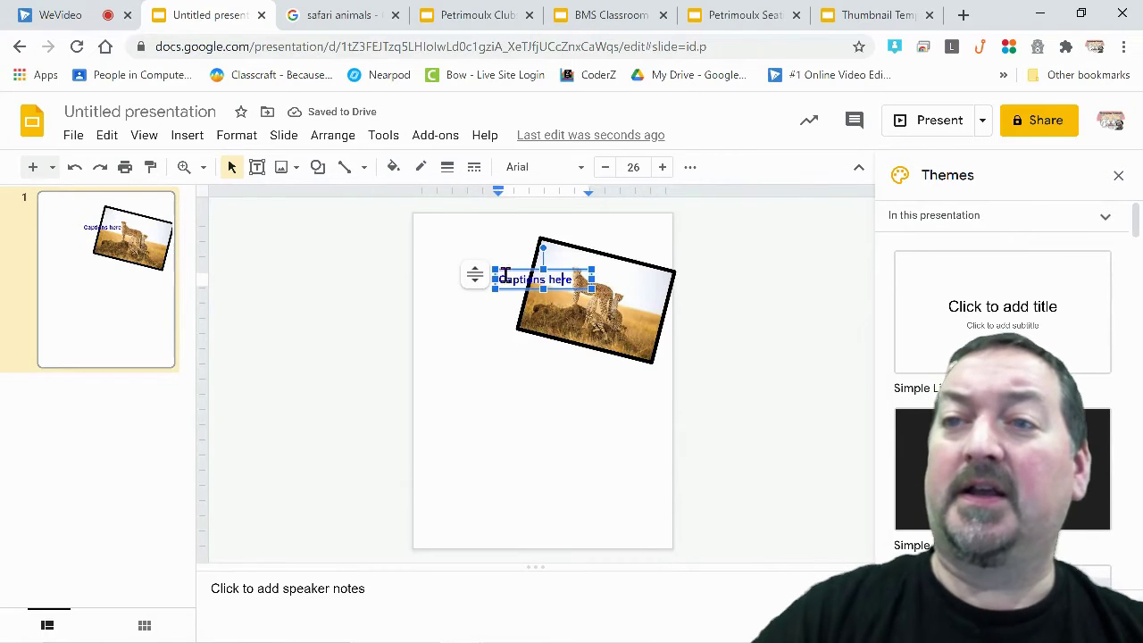
{"action": "left_click_drag", "start_coordinate": [510, 273], "coordinate": [595, 340]}
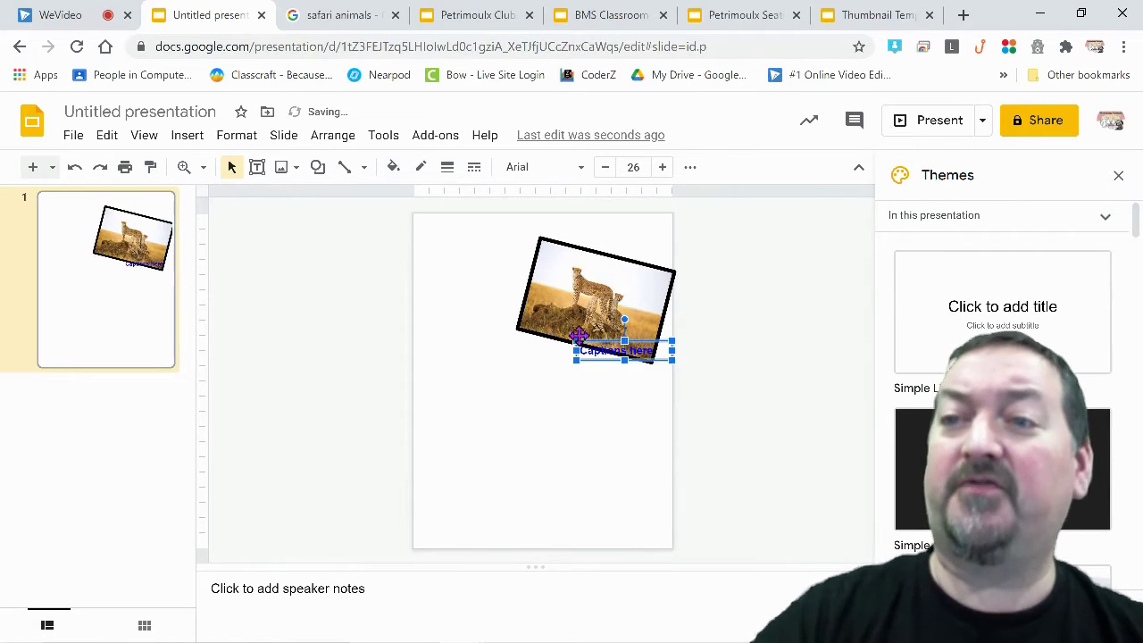
{"action": "left_click", "coordinate": [393, 167]}
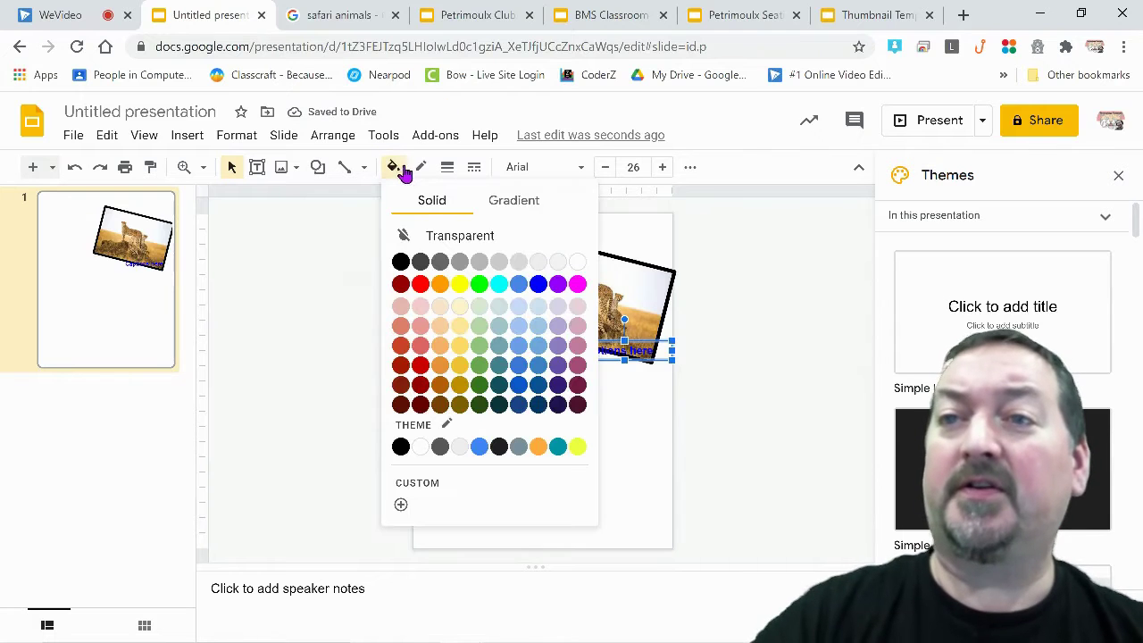
{"action": "left_click", "coordinate": [578, 261]}
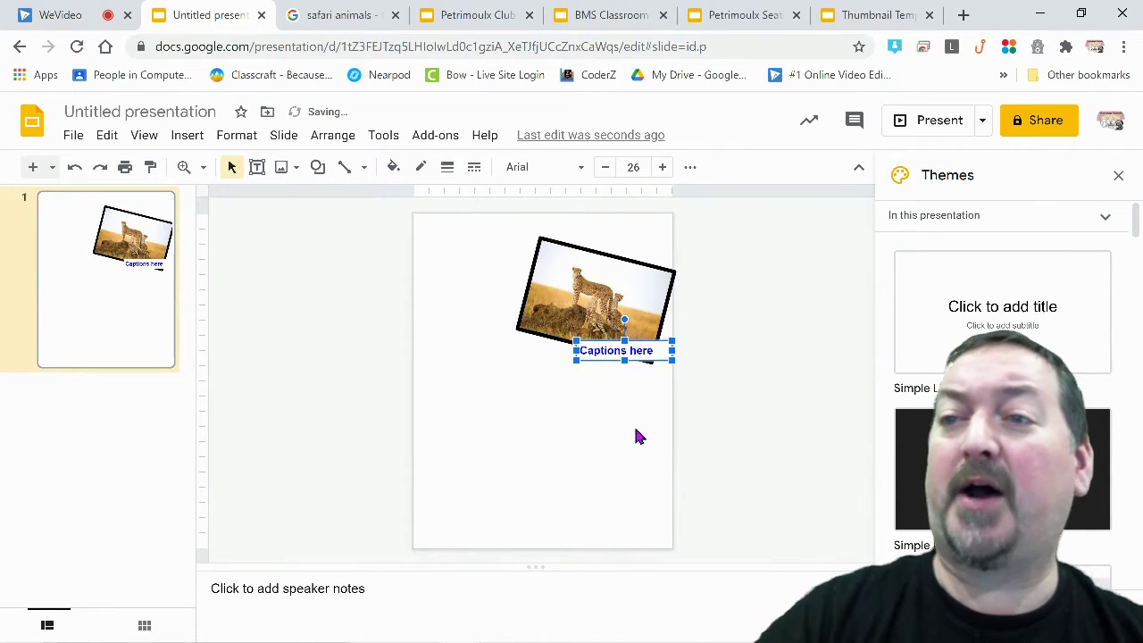
{"action": "left_click", "coordinate": [624, 482]}
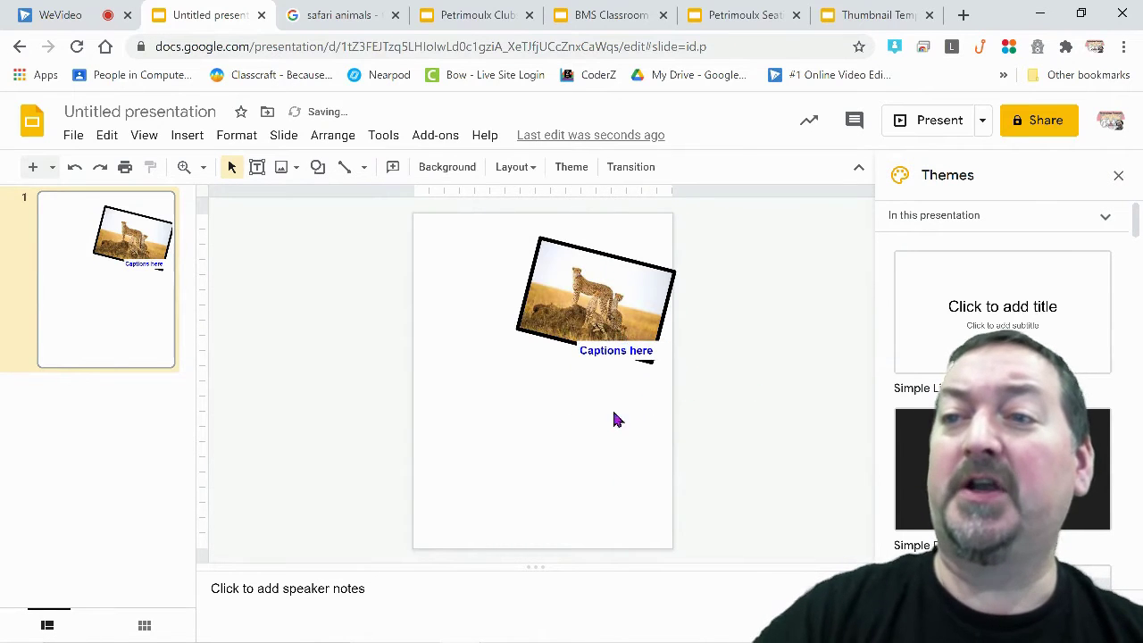
- Nudge the caption slightly up and to the left along the photo's lower edge
{"action": "left_click", "coordinate": [636, 360]}
{"action": "left_click_drag", "start_coordinate": [636, 360], "coordinate": [627, 350]}
{"action": "left_click", "coordinate": [662, 390]}
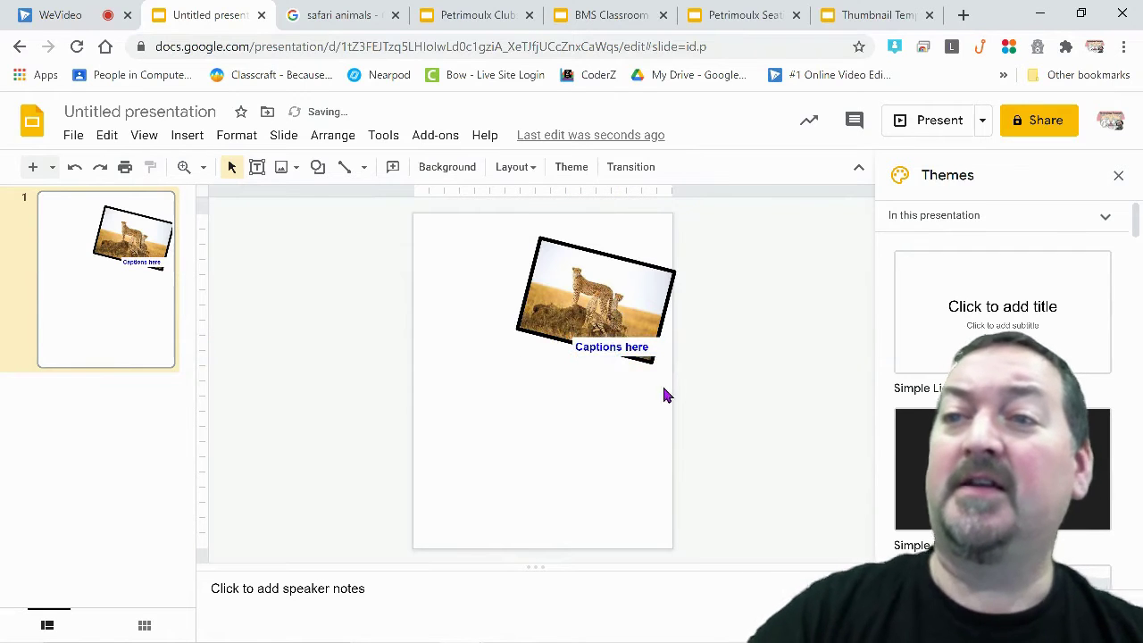
- Bring the cheetah photo forward so it covers the caption
{"action": "left_click", "coordinate": [645, 294]}
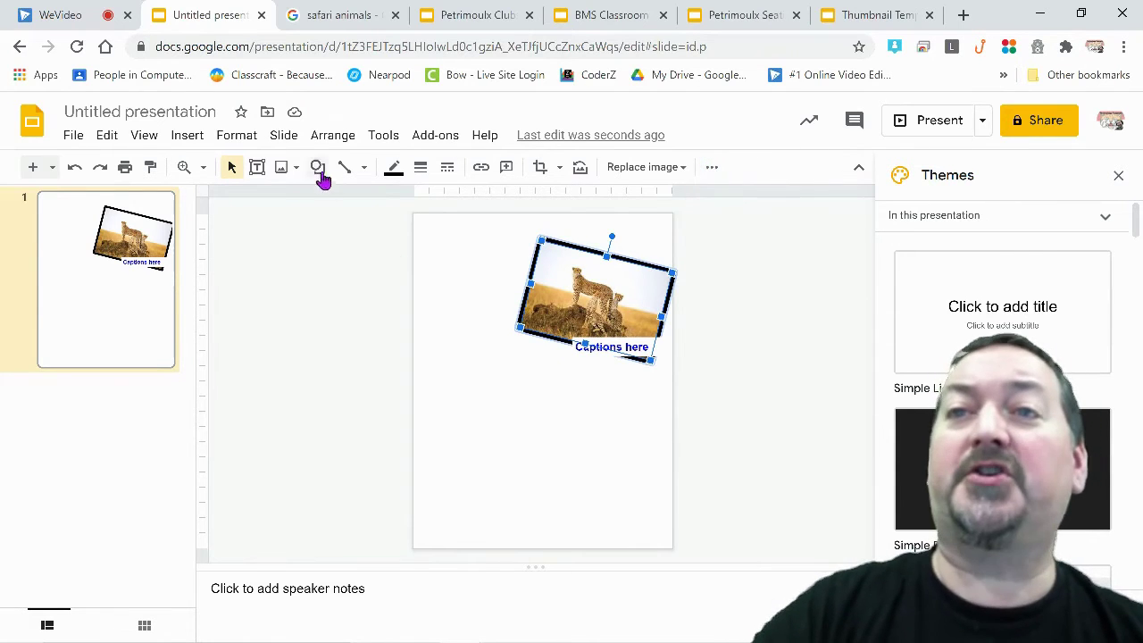
{"action": "left_click", "coordinate": [313, 139]}
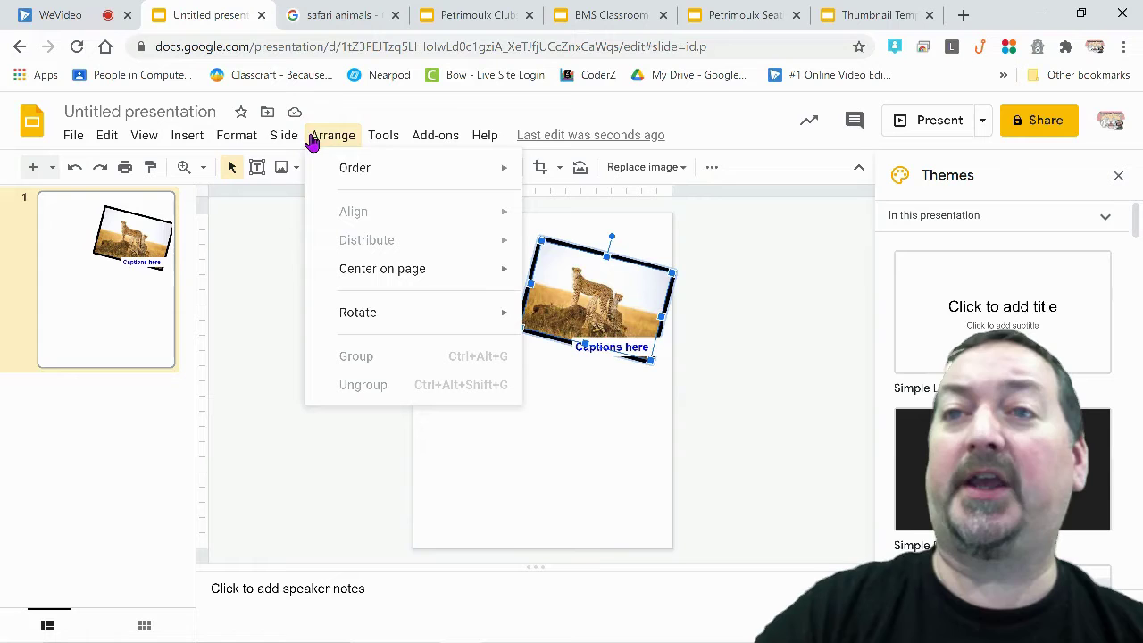
{"action": "mouse_move", "coordinate": [347, 169]}
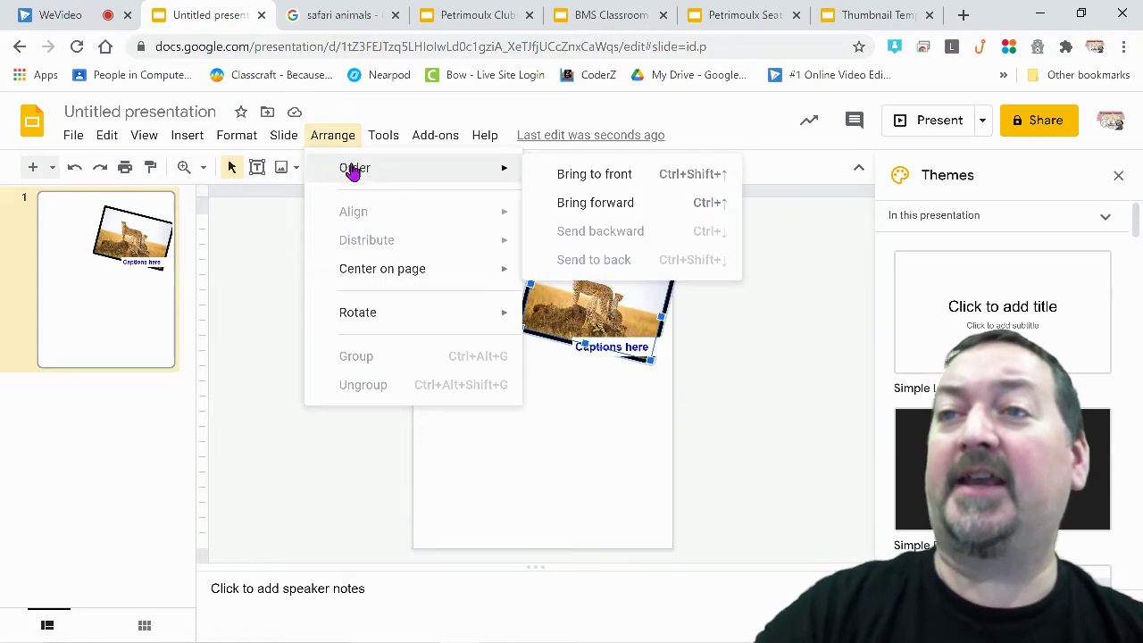
{"action": "left_click", "coordinate": [613, 210]}
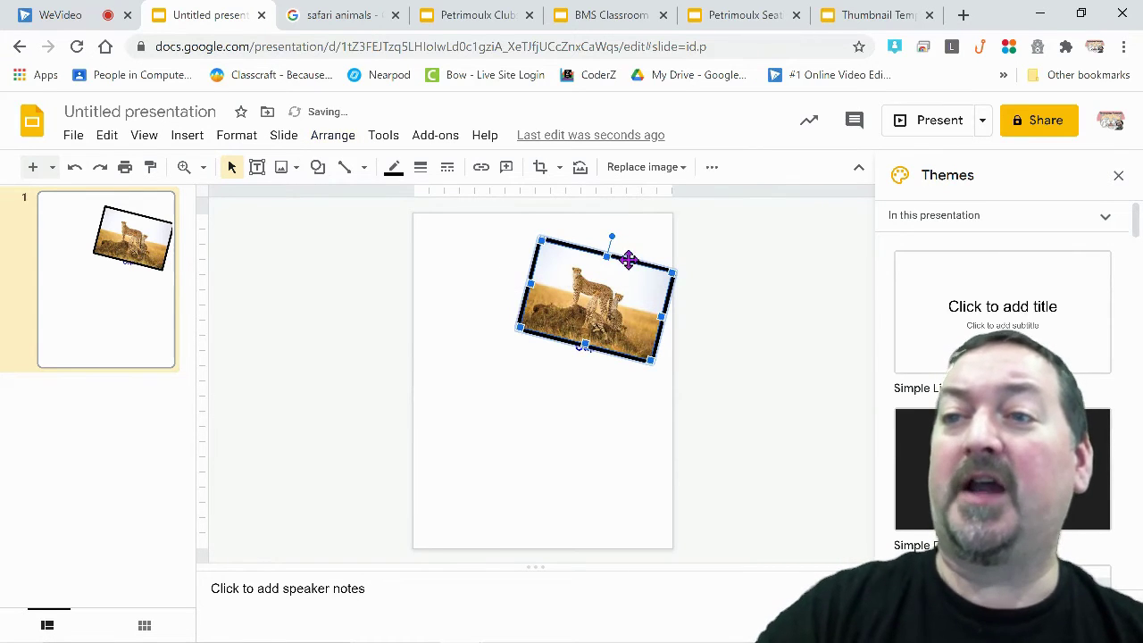
- Shift the cheetah photo slightly upward and move the caption to its left side, partly tucked behind the photo
{"action": "left_click_drag", "start_coordinate": [627, 259], "coordinate": [629, 251]}
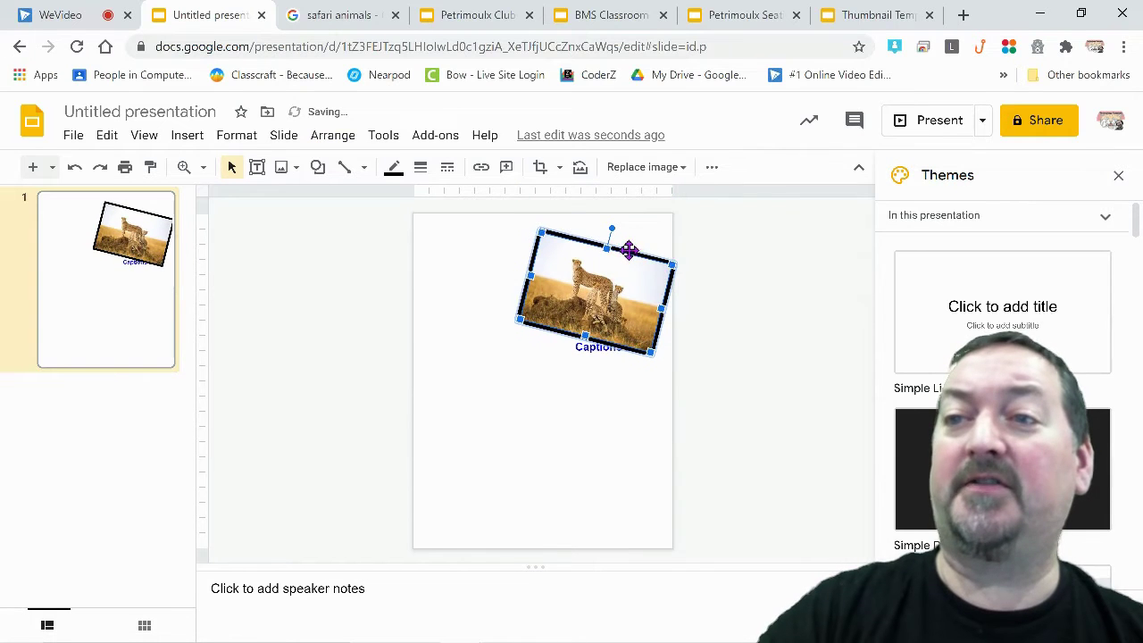
{"action": "left_click", "coordinate": [594, 358]}
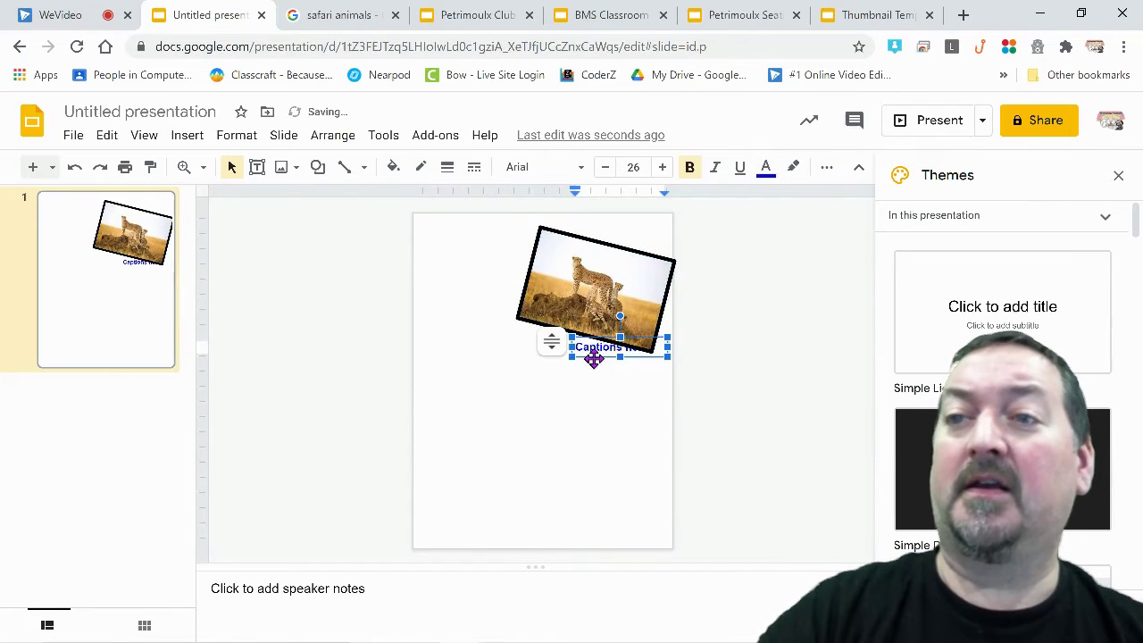
{"action": "left_click_drag", "start_coordinate": [593, 355], "coordinate": [482, 314]}
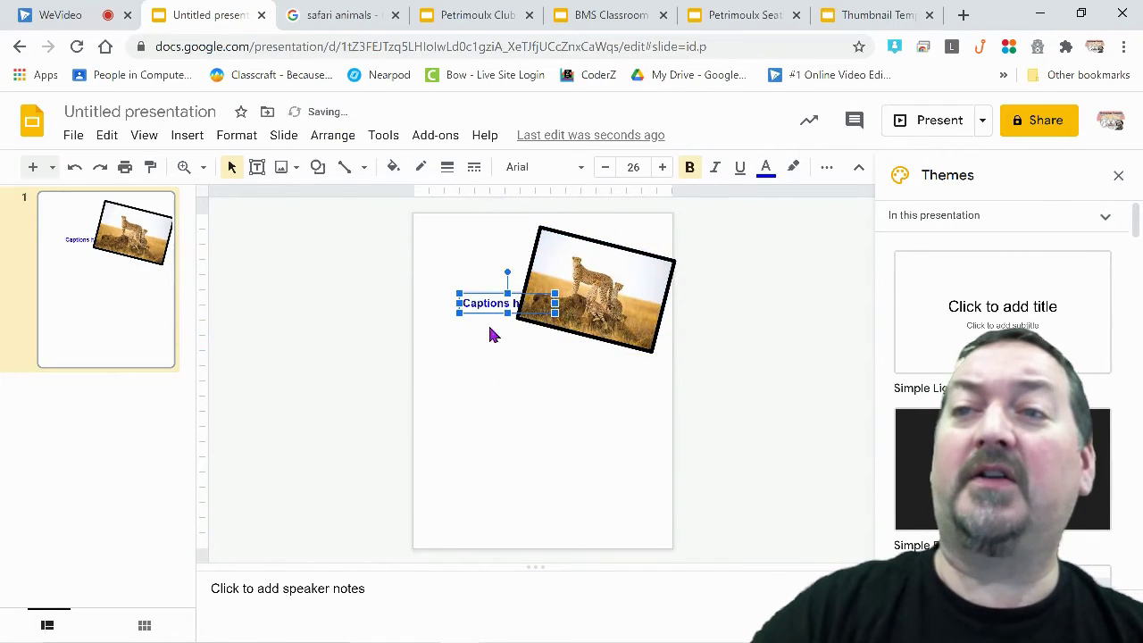
- Move the cheetah photo down and left to the middle of the page and place the caption just above it, clear of the photo
{"action": "left_click", "coordinate": [513, 361]}
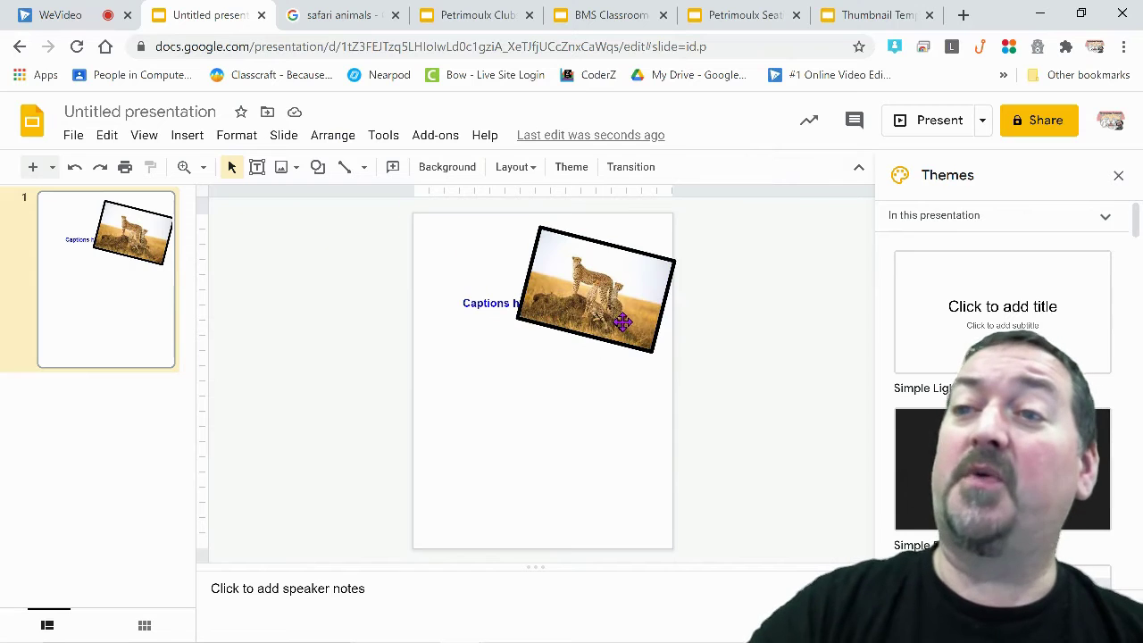
{"action": "left_click_drag", "start_coordinate": [622, 322], "coordinate": [582, 395]}
{"action": "left_click", "coordinate": [432, 224]}
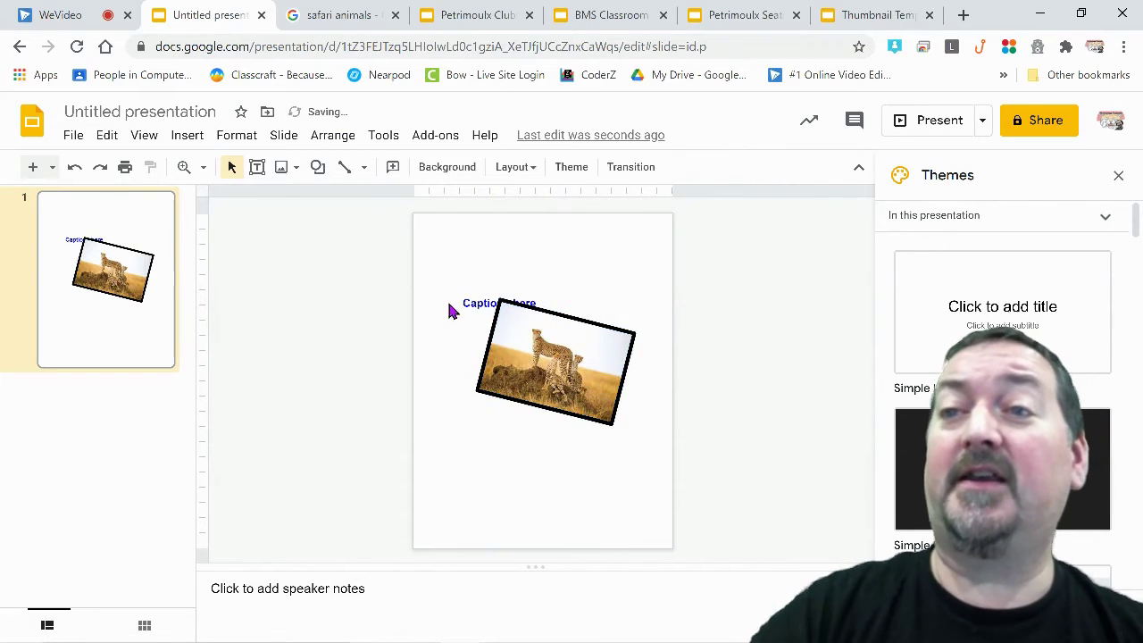
{"action": "left_click", "coordinate": [472, 302]}
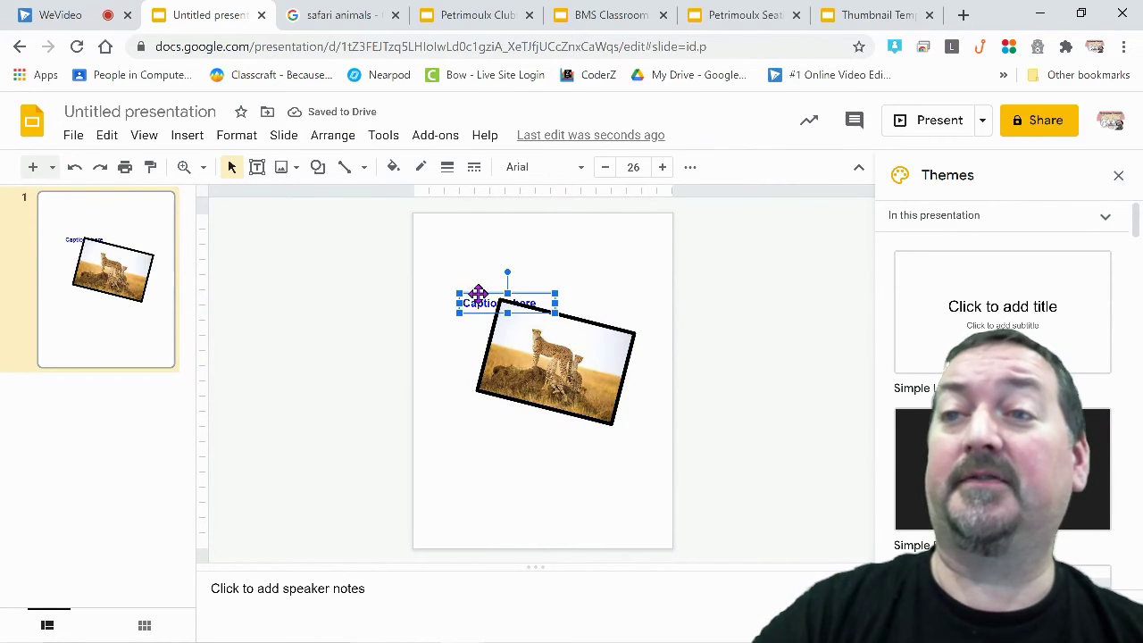
{"action": "left_click_drag", "start_coordinate": [478, 293], "coordinate": [485, 268]}
{"action": "left_click", "coordinate": [628, 233]}
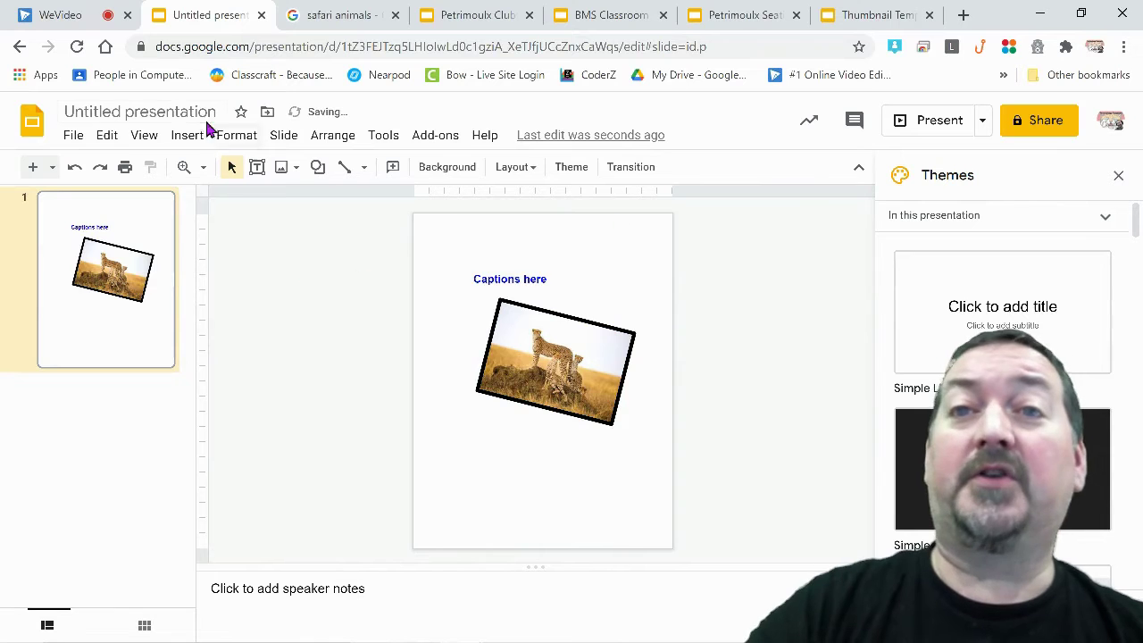
- Examine the file formats available for downloading the presentation, including PDF Document (.pdf), without downloading
{"action": "left_click", "coordinate": [75, 136]}
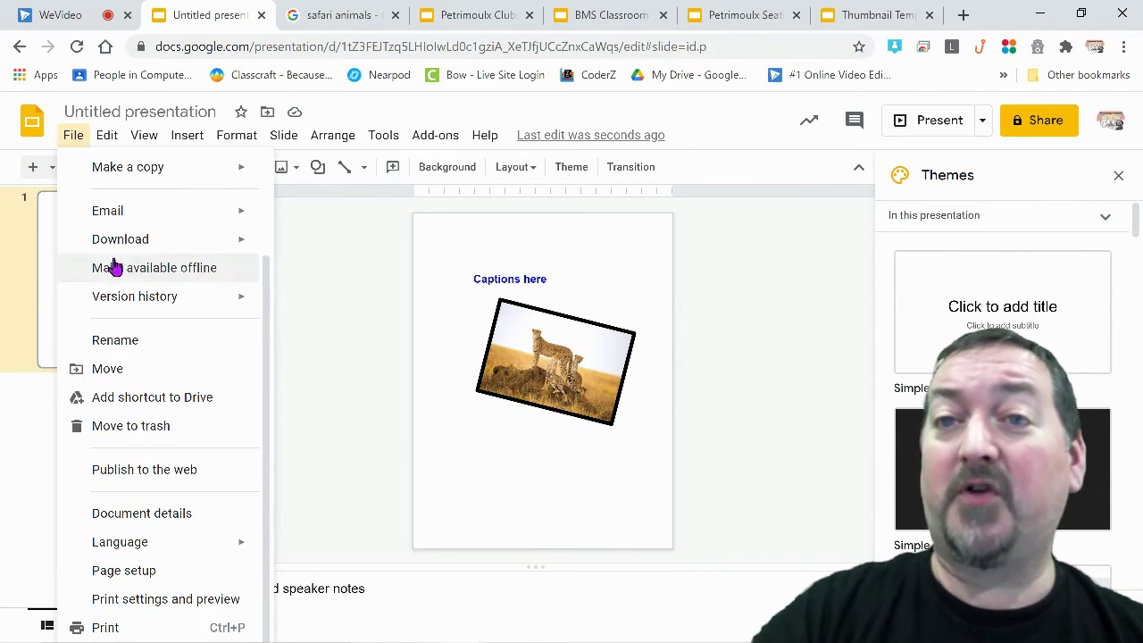
{"action": "mouse_move", "coordinate": [113, 252]}
{"action": "scroll", "coordinate": [114, 257], "scroll_direction": "up", "scroll_amount": 3}
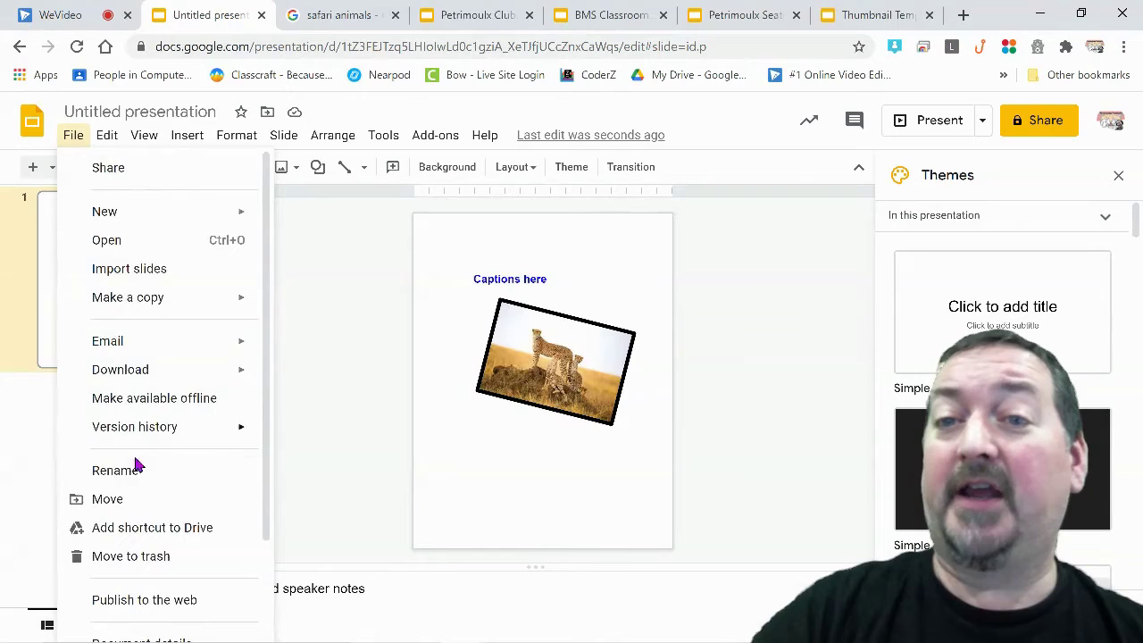
{"action": "mouse_move", "coordinate": [153, 378]}
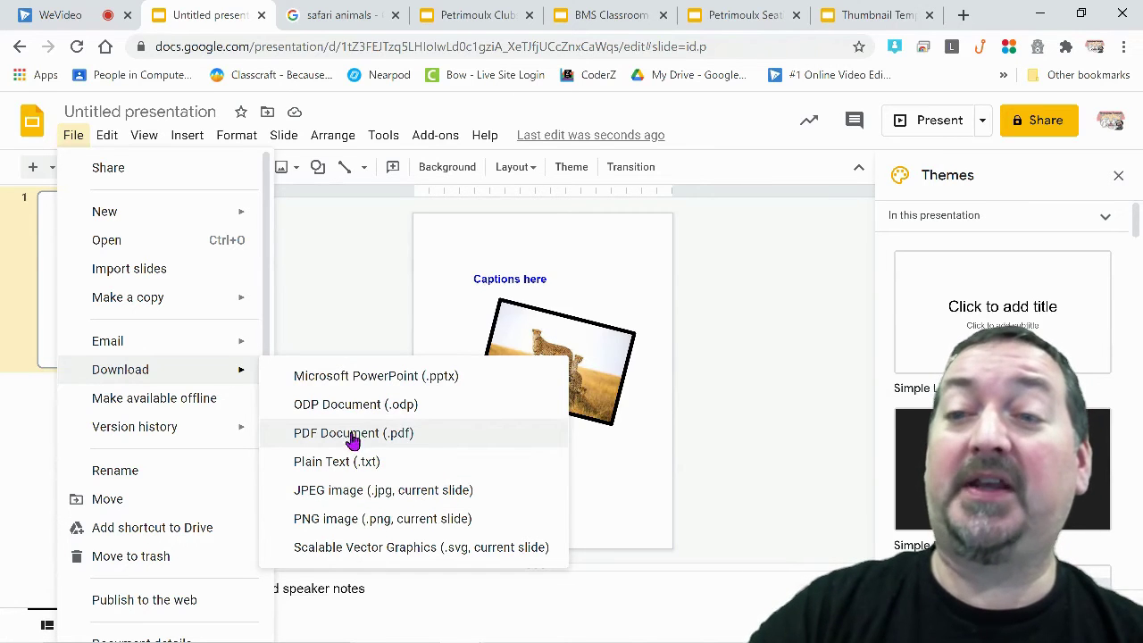
{"action": "left_click", "coordinate": [295, 257]}
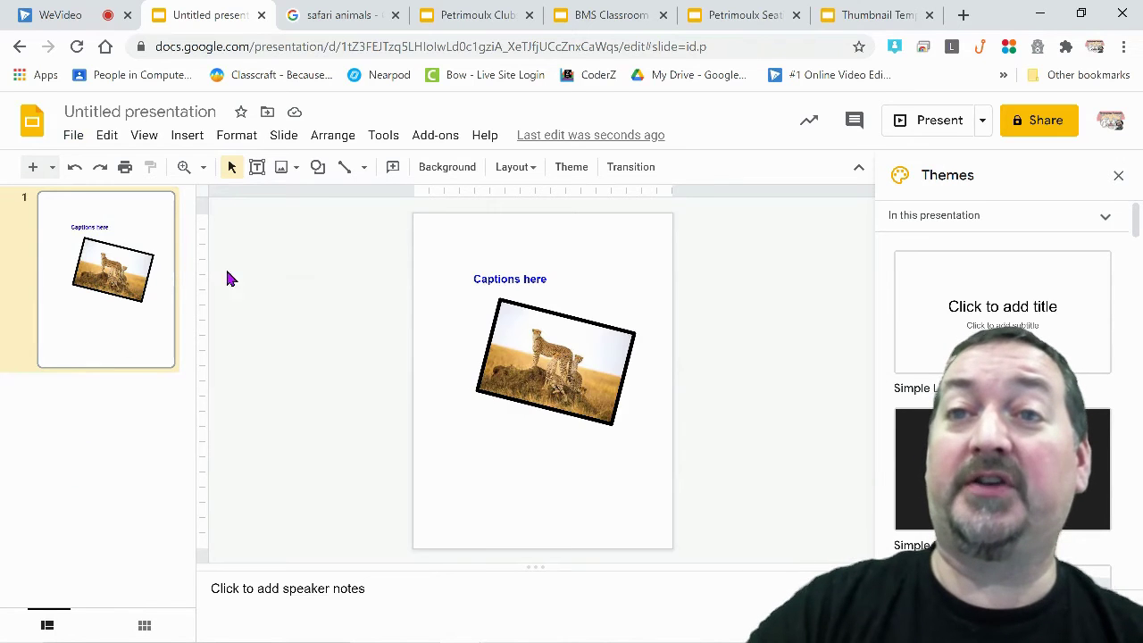
- Add a second slide after the photo page
{"action": "left_click", "coordinate": [203, 141]}
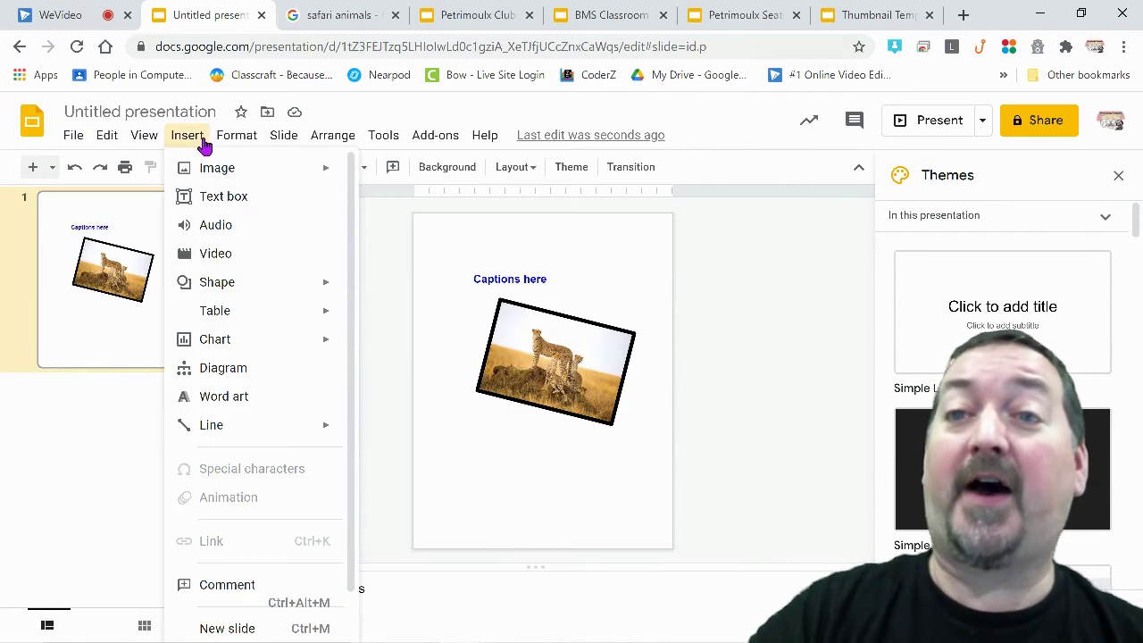
{"action": "left_click", "coordinate": [25, 175]}
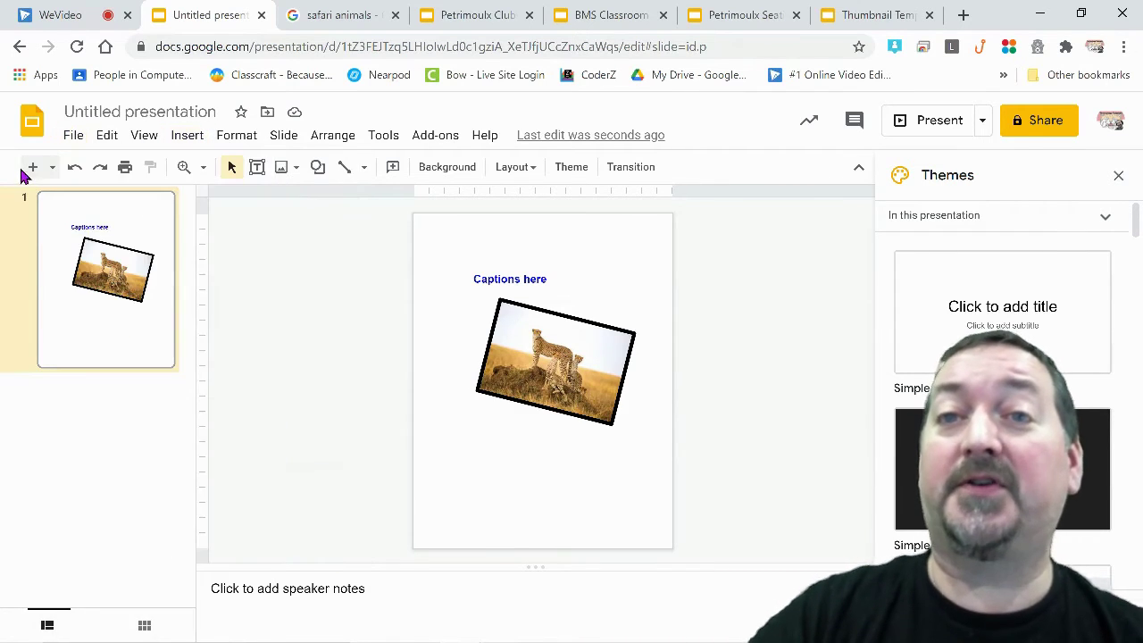
{"action": "left_click", "coordinate": [35, 170]}
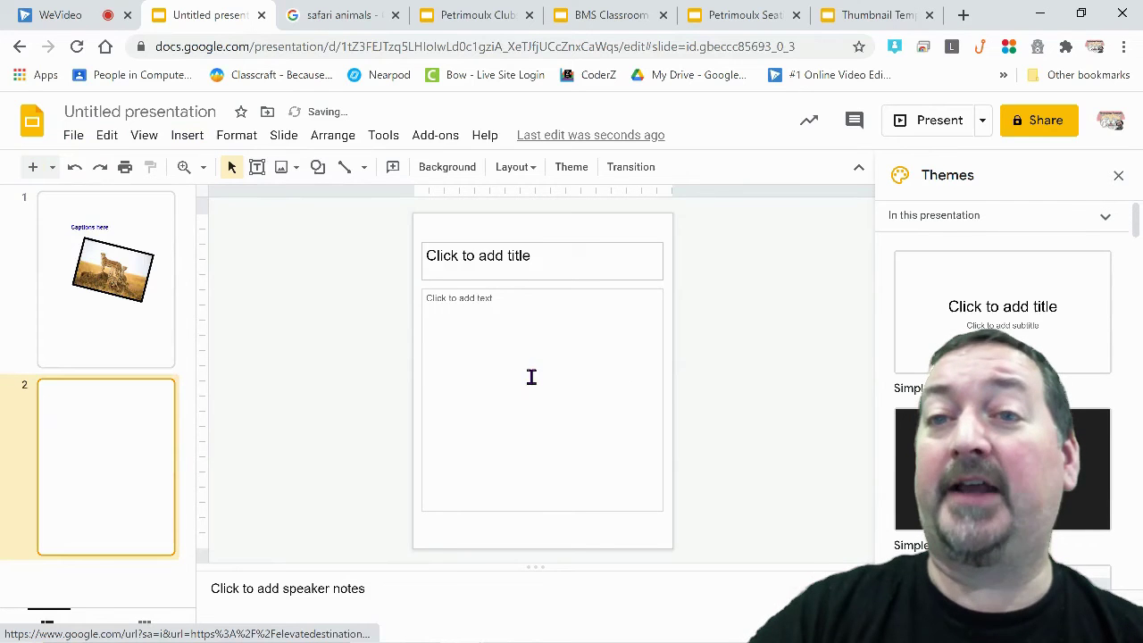
- Check the PDF and single-slide image download options from the second slide, return to the first slide and review them again
{"action": "left_click", "coordinate": [79, 140]}
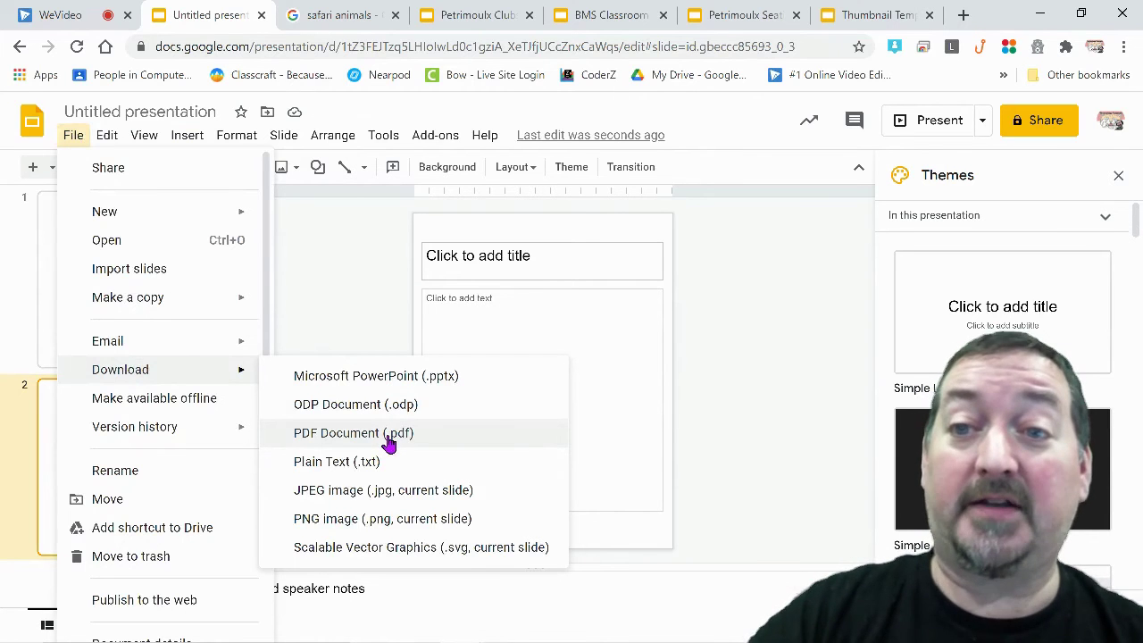
{"action": "left_click", "coordinate": [343, 254]}
{"action": "left_click", "coordinate": [139, 310]}
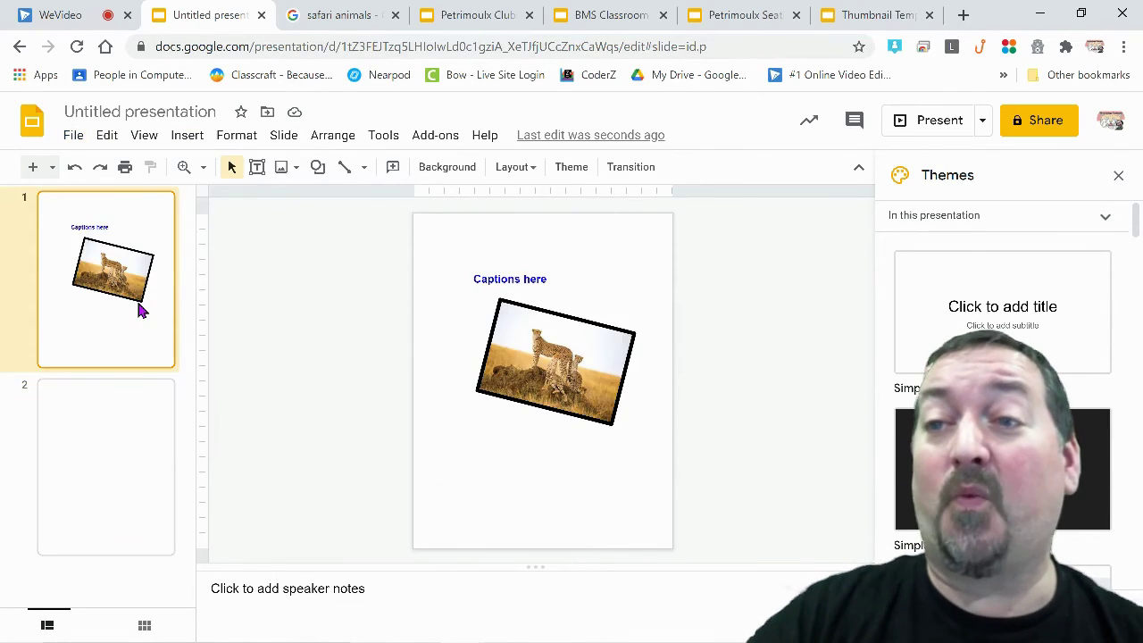
{"action": "left_click", "coordinate": [69, 141]}
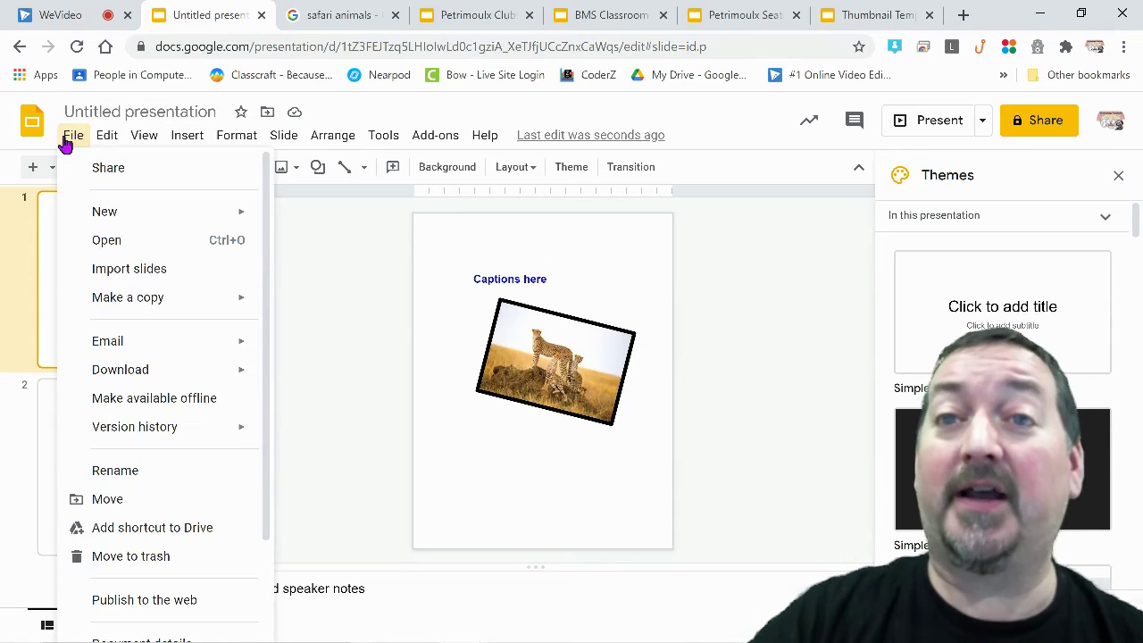
{"action": "mouse_move", "coordinate": [146, 371]}
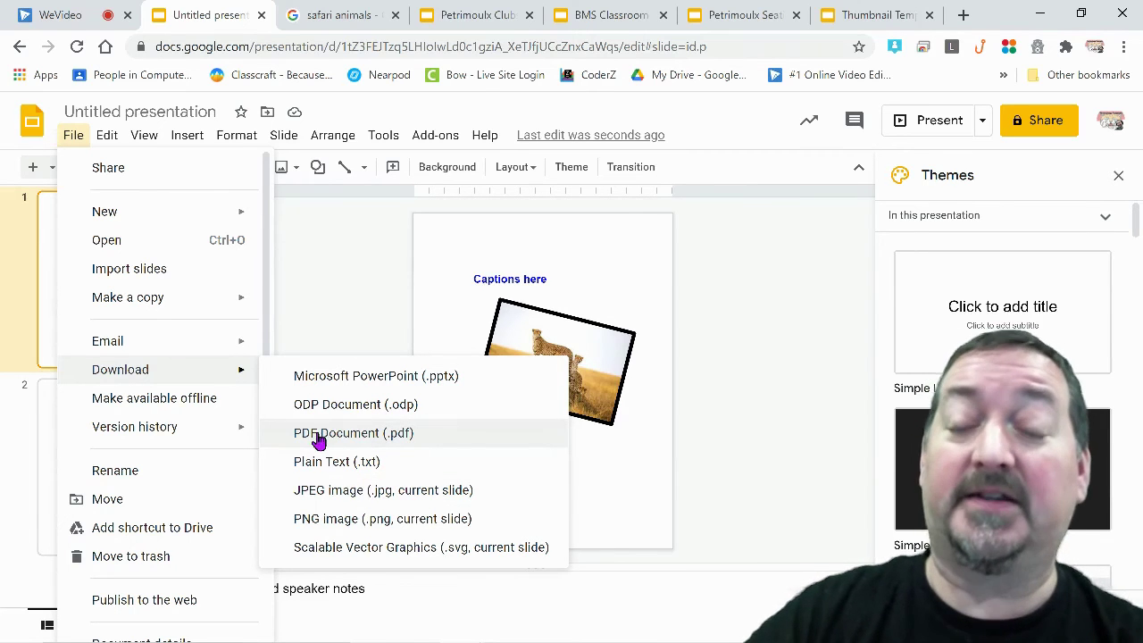
{"action": "left_click", "coordinate": [349, 302]}
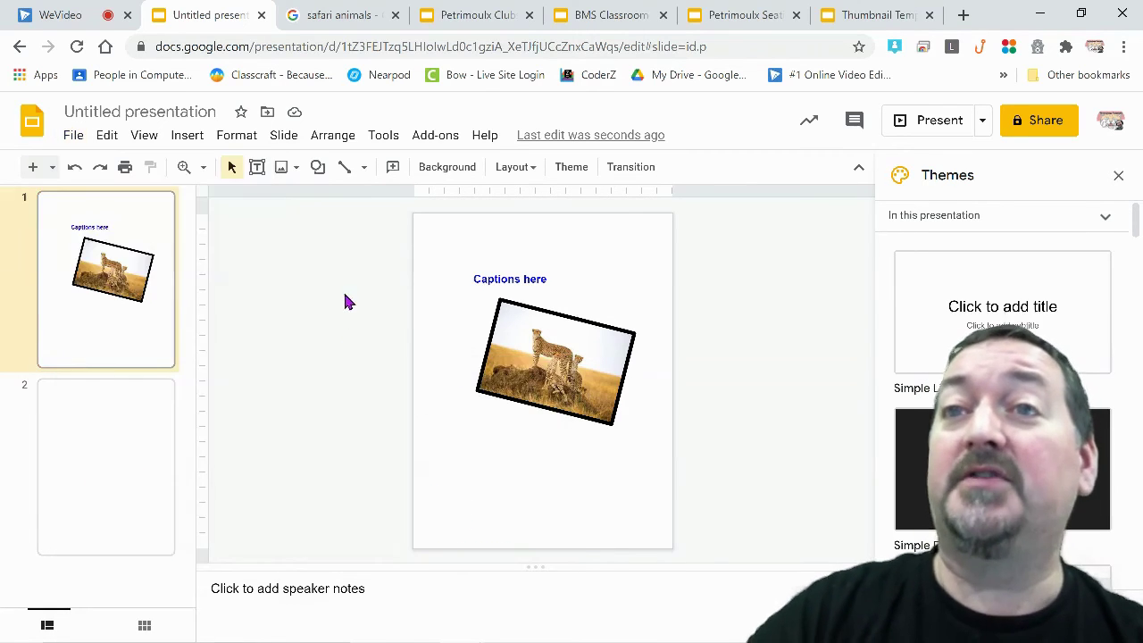